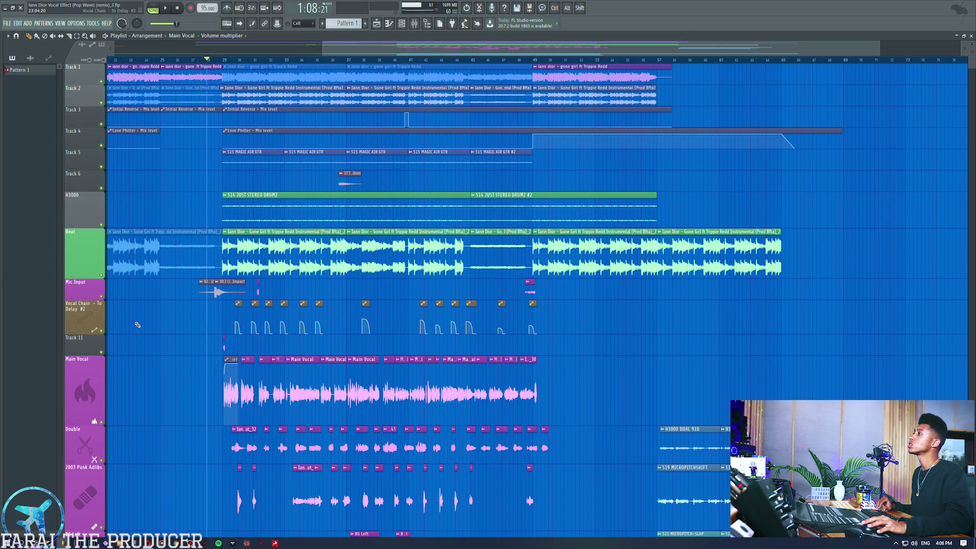
# - Start song playback and bring up the vocal section of the arrangement in the playlist
pyautogui.click(85, 326)
pyautogui.rightClick(140, 362)
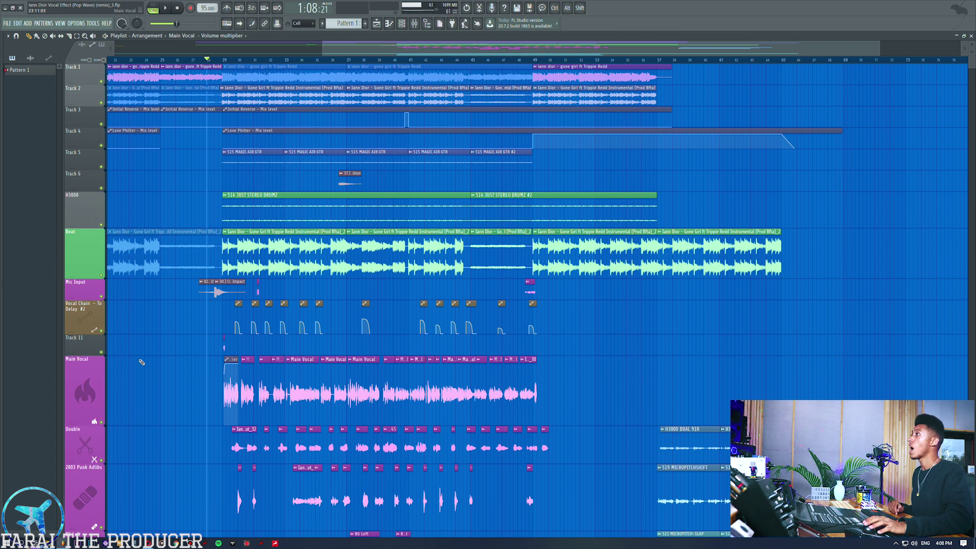
pyautogui.click(414, 25)
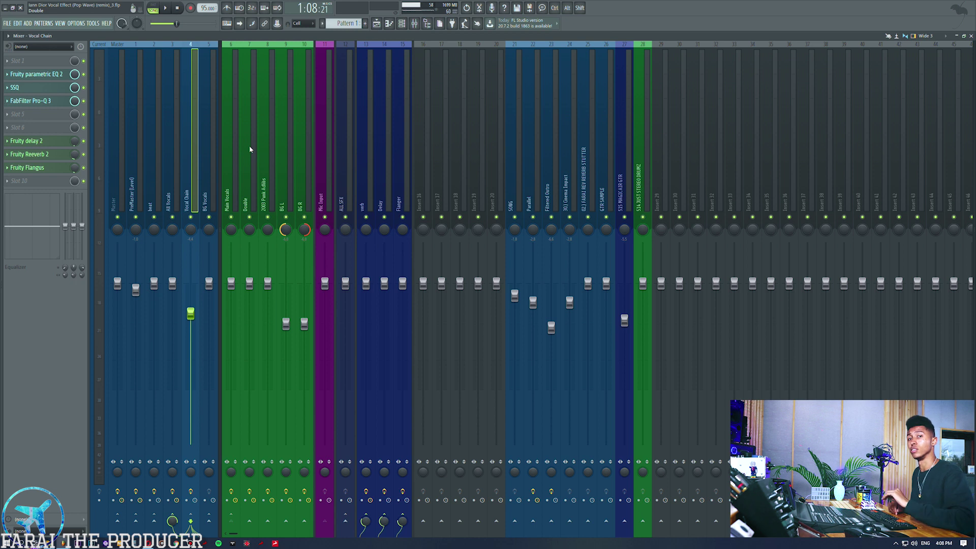
pyautogui.press('space')
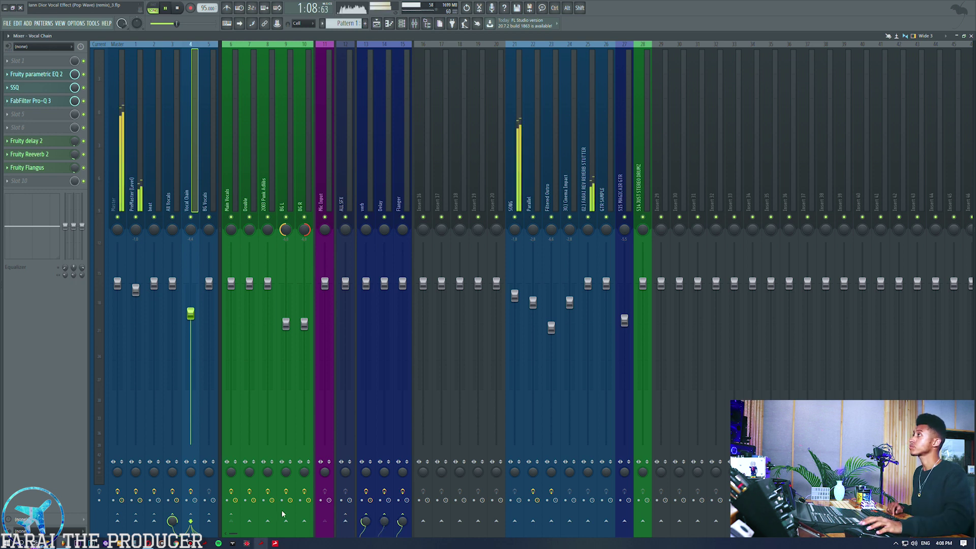
pyautogui.click(377, 24)
pyautogui.scroll(2, 241, 61)
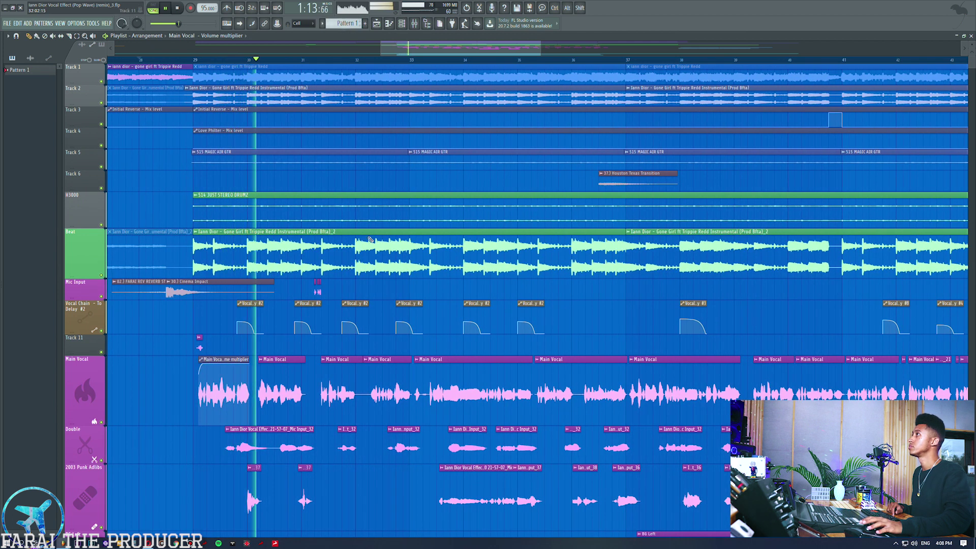
# - Open the H-Delay Stereo plugin on the Delay mixer track and move its window clear of the send tracks
pyautogui.press('F9')
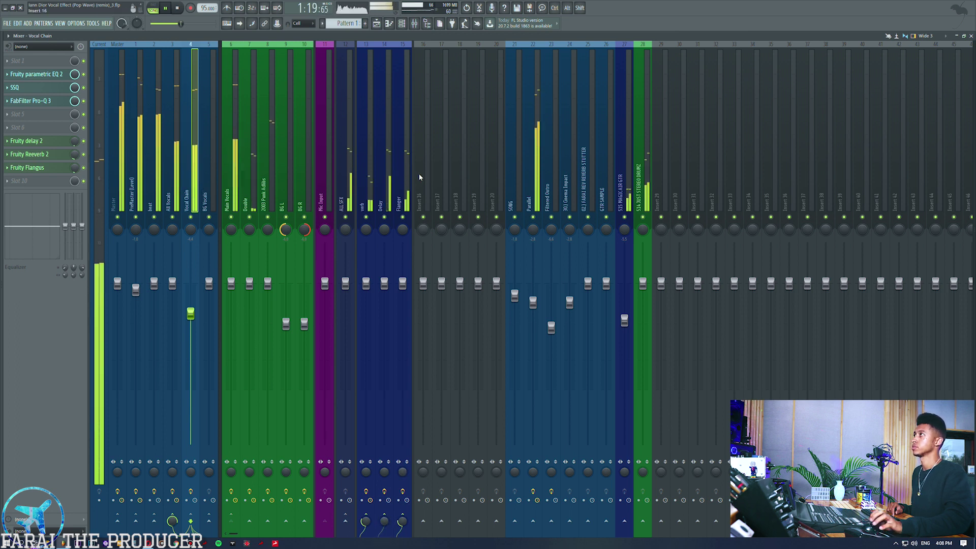
pyautogui.click(380, 116)
pyautogui.click(45, 61)
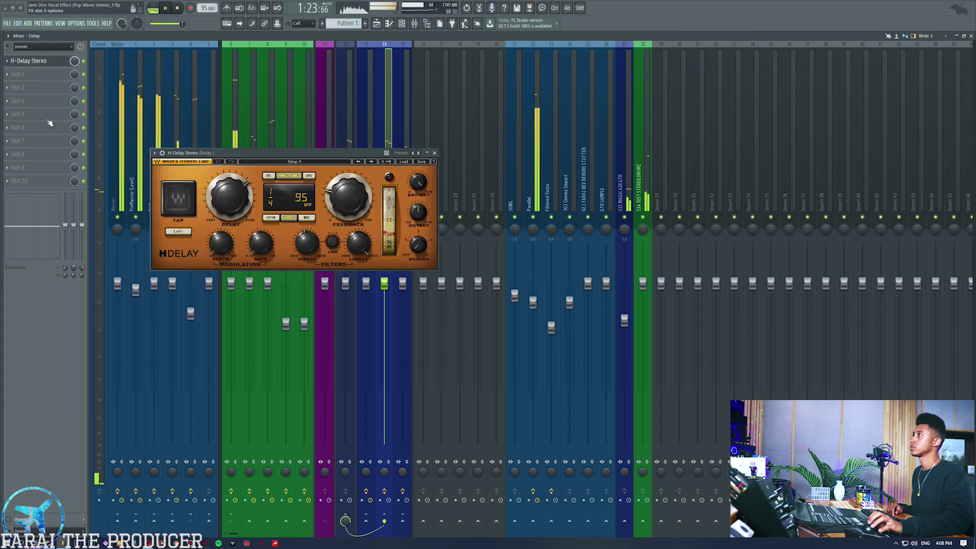
pyautogui.moveTo(254, 153); pyautogui.dragTo(557, 160)
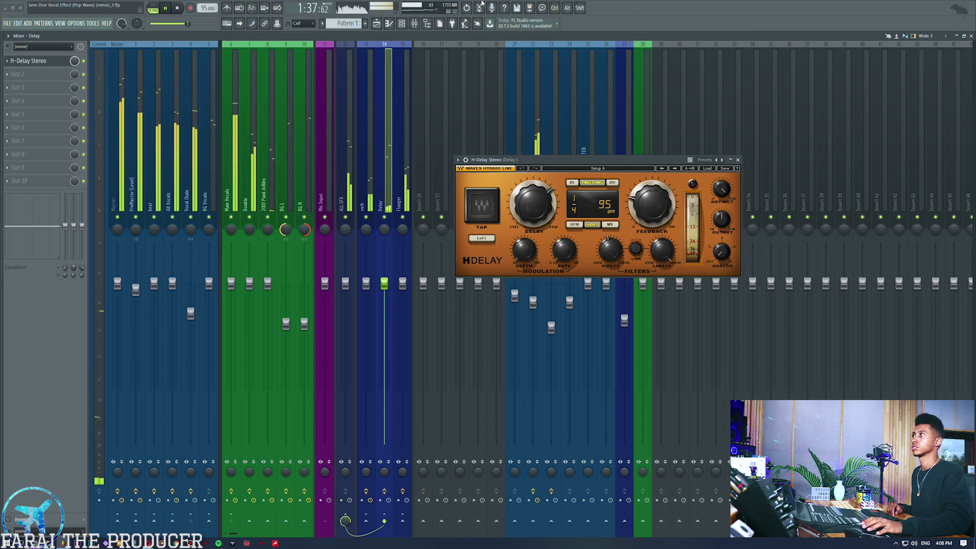
# - Follow the playback in the playlist to the end of the vocals, keeping the H-Delay window out of the way
pyautogui.press('F5')
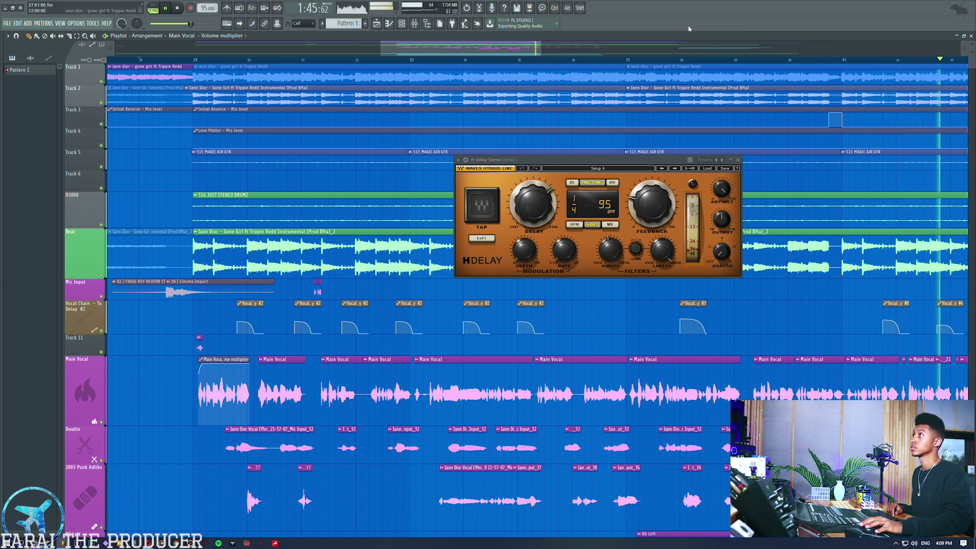
pyautogui.moveTo(430, 50); pyautogui.dragTo(470, 51)
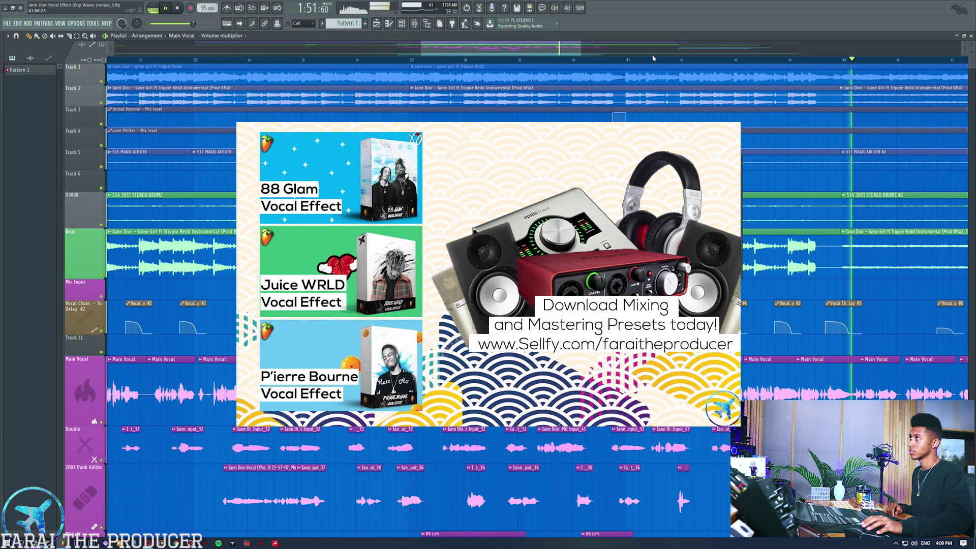
pyautogui.scroll(-2, 653, 62)
pyautogui.scroll(-3, 654, 62)
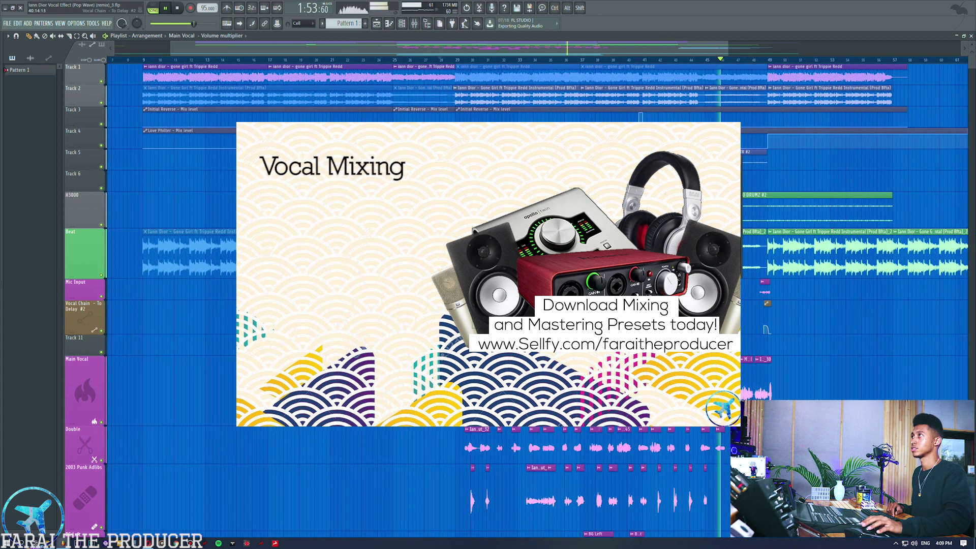
pyautogui.moveTo(661, 309); pyautogui.dragTo(708, 381)
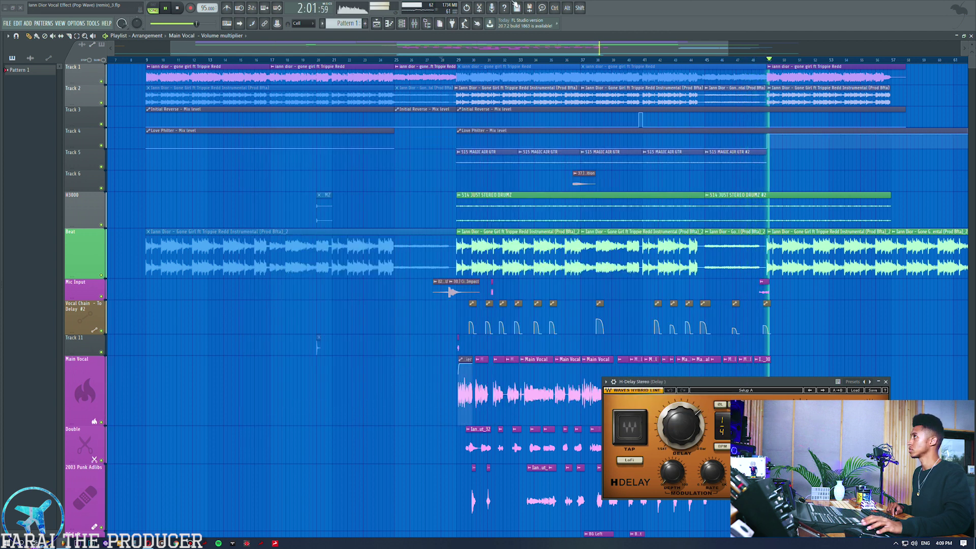
# - Examine the Vocal Chain track and the verb, Delay and Flanger send tracks in the mixer
pyautogui.press('F9')
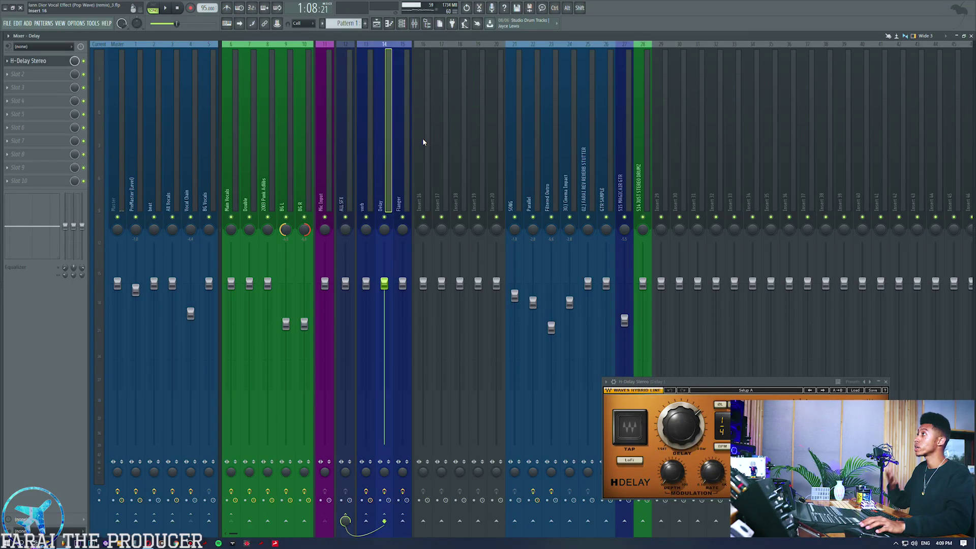
pyautogui.click(190, 168)
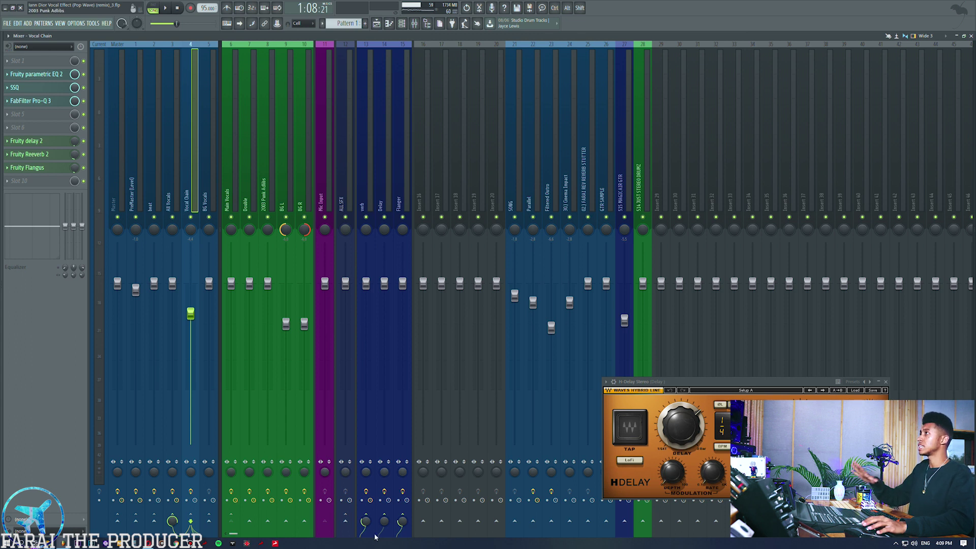
pyautogui.click(364, 181)
pyautogui.click(384, 181)
pyautogui.click(397, 181)
pyautogui.click(382, 172)
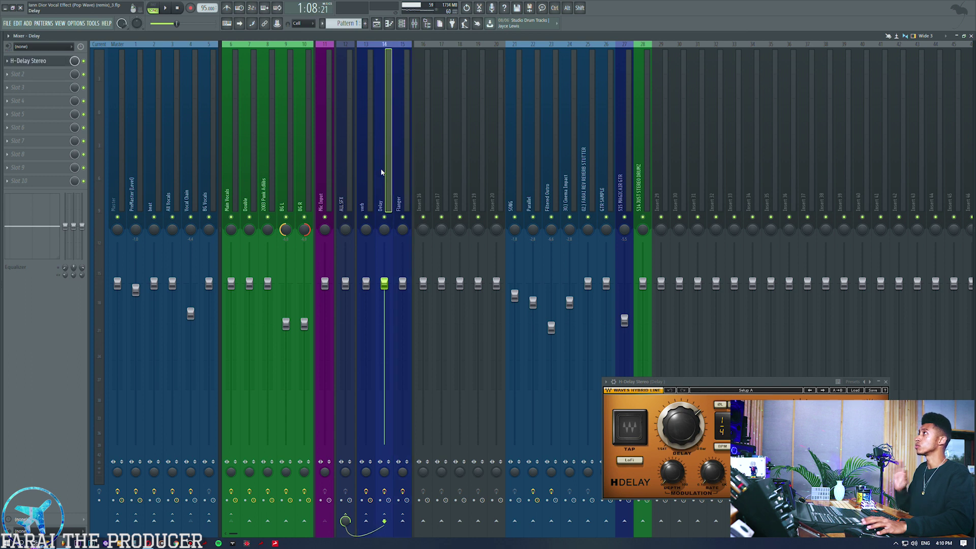
# - Close the H-Delay Stereo window and mute the Delay mixer track
pyautogui.moveTo(725, 403); pyautogui.dragTo(583, 243)
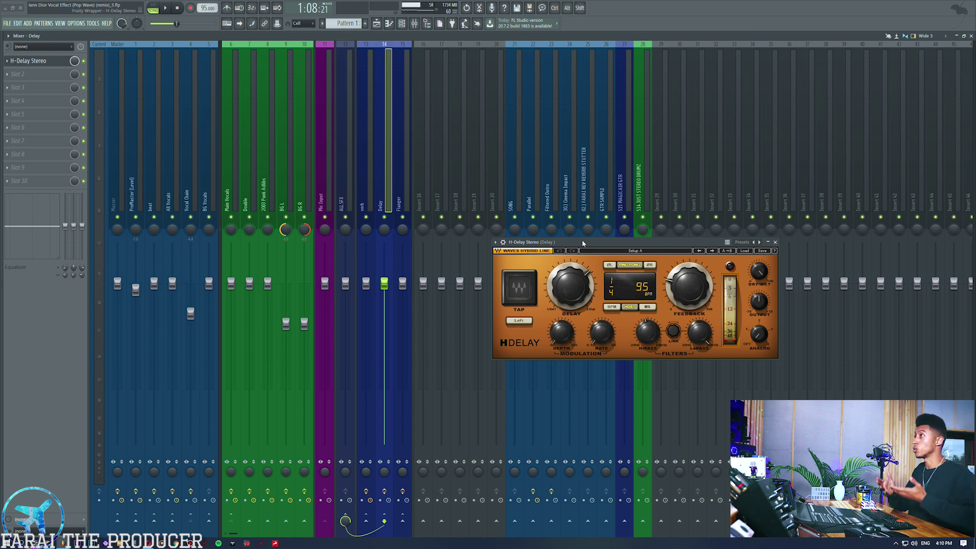
pyautogui.moveTo(583, 243); pyautogui.dragTo(574, 184)
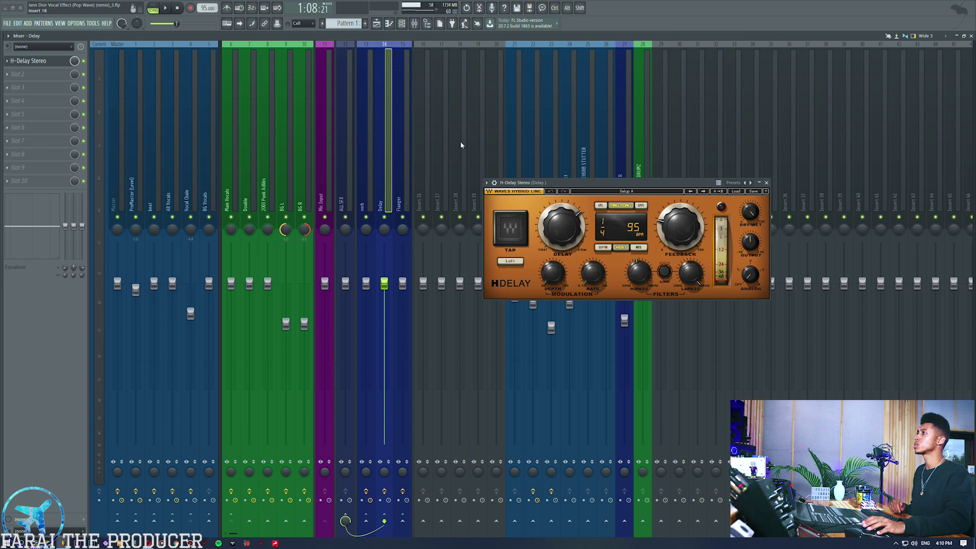
pyautogui.click(767, 183)
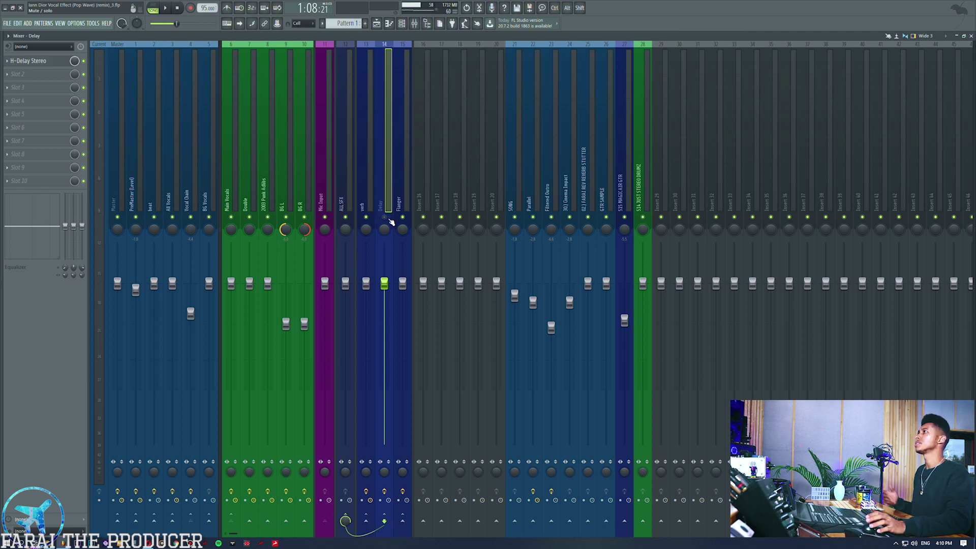
# - Rename mixer track Insert 16 as "Delay Fresh"
pyautogui.click(418, 187)
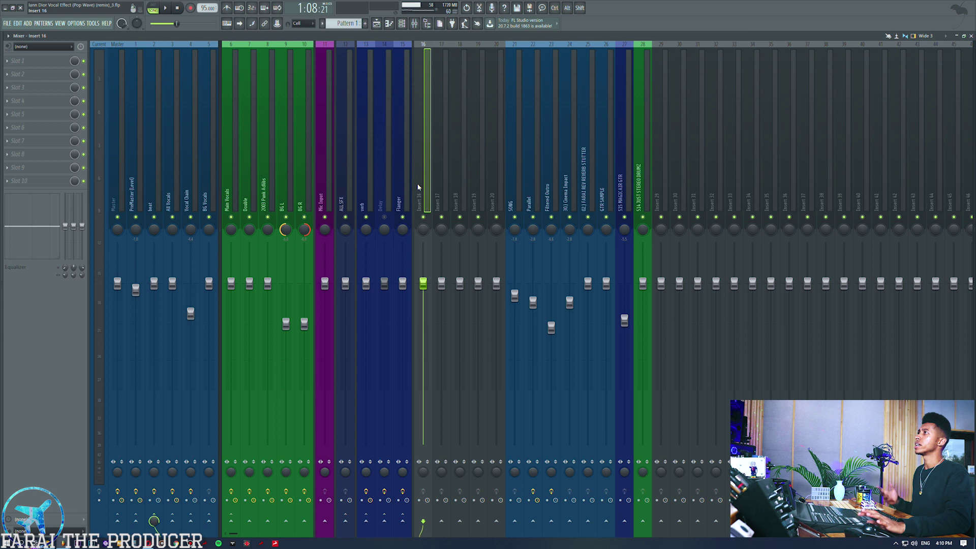
pyautogui.press('F2')
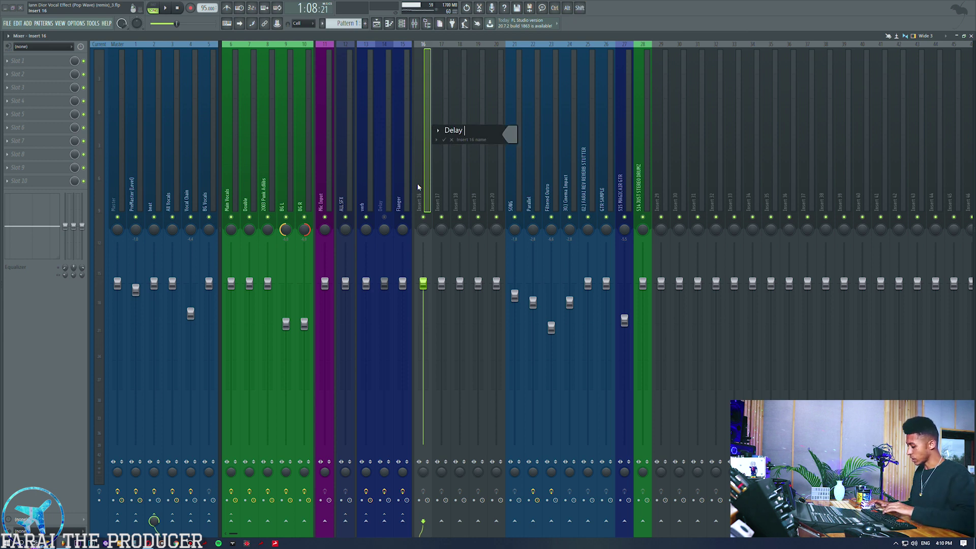
pyautogui.write('Delay Fresh')
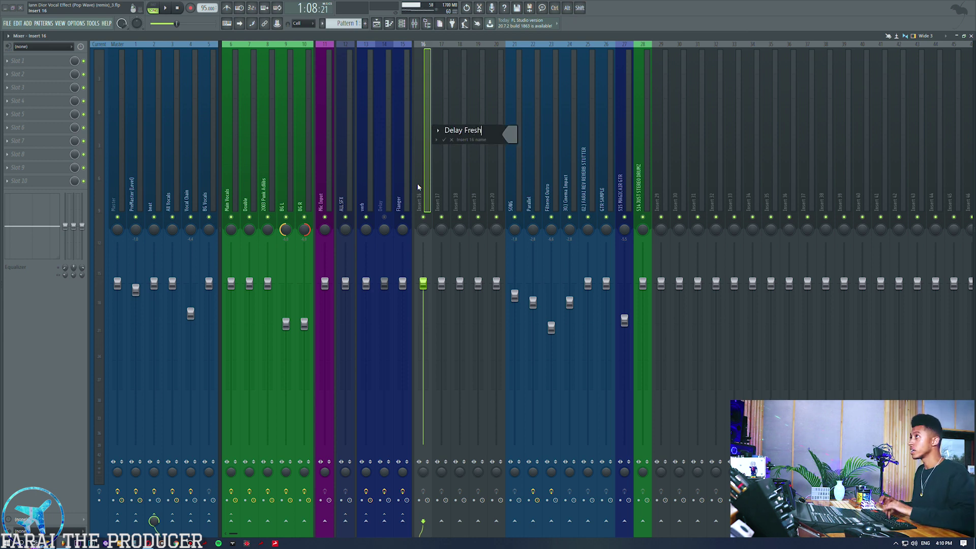
pyautogui.press('Return')
# - Colour the Delay Fresh mixer track in the same dark blue as the Flanger track
pyautogui.click(402, 189)
pyautogui.press('F2')
pyautogui.click(419, 191)
pyautogui.press('F2')
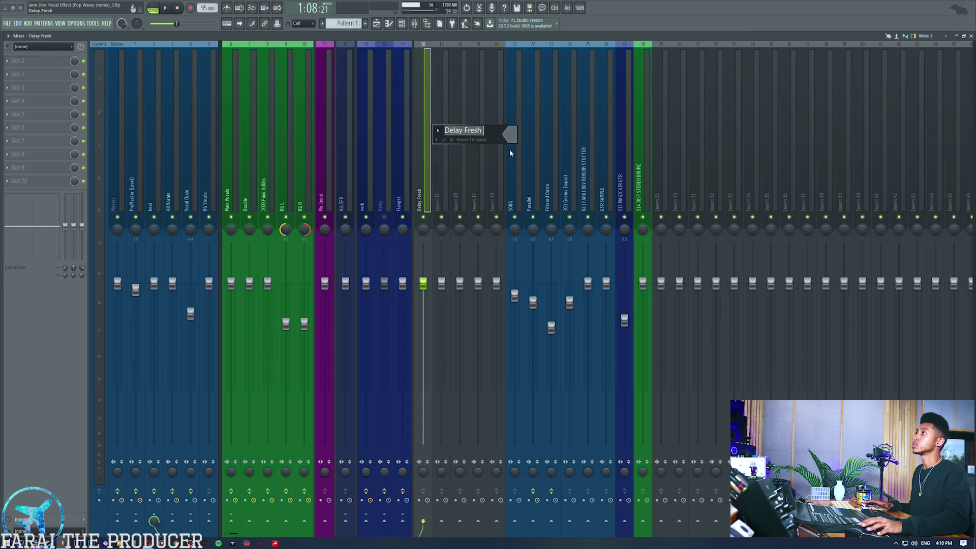
pyautogui.click(509, 134)
pyautogui.click(521, 168)
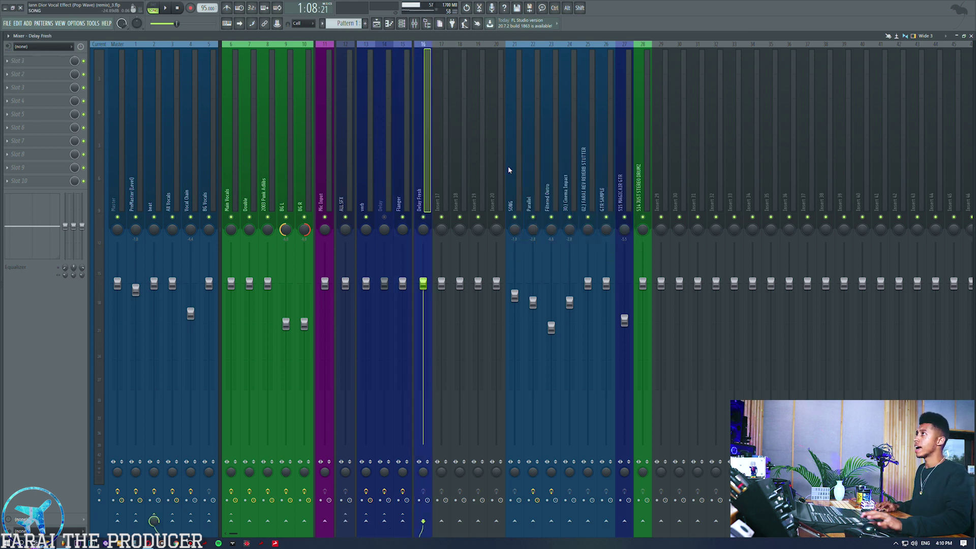
# - Remove the separator from the Delay Fresh track and move the track between Delay and Flanger
pyautogui.rightClick(456, 174)
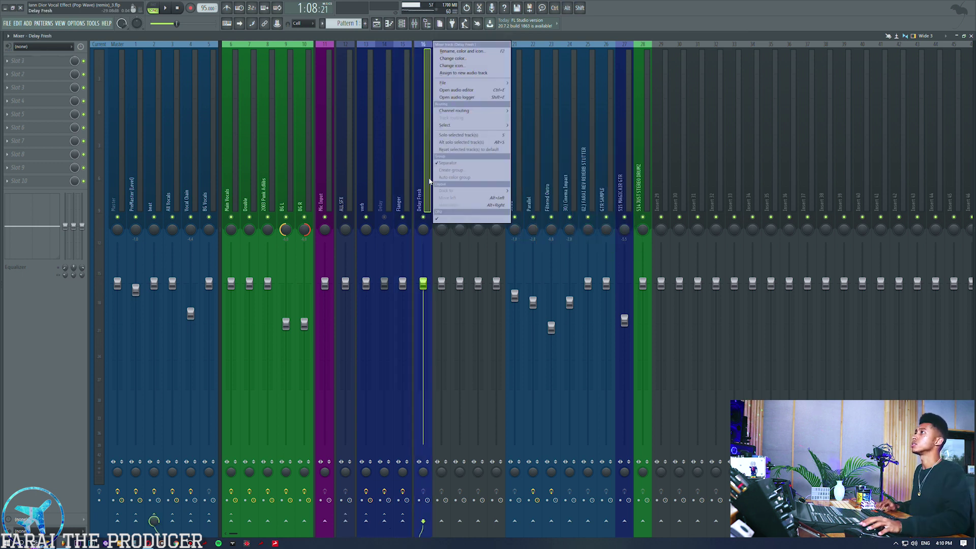
pyautogui.click(452, 163)
pyautogui.hotkey('alt', 'Left')
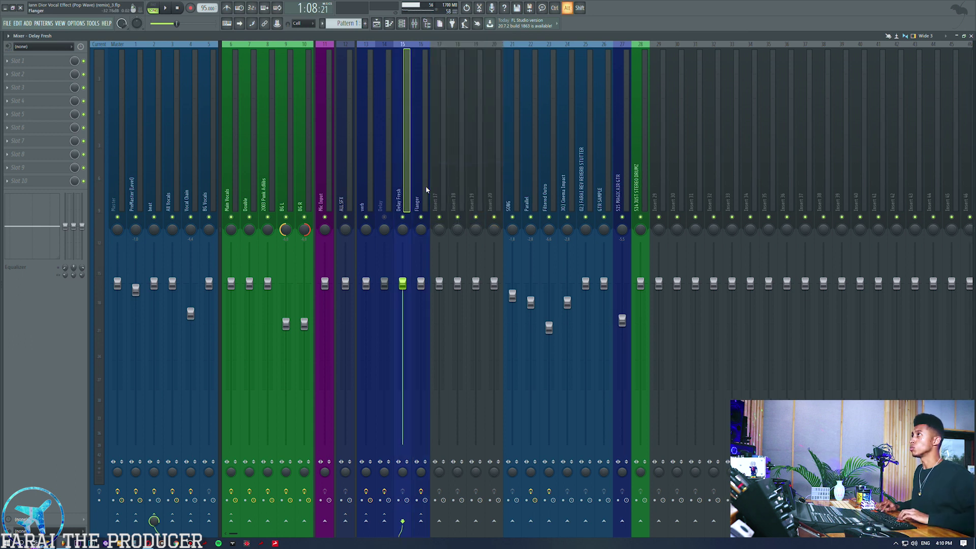
# - Add a separator to mixer track Insert 17, just after the Flanger track
pyautogui.click(425, 185)
pyautogui.rightClick(438, 173)
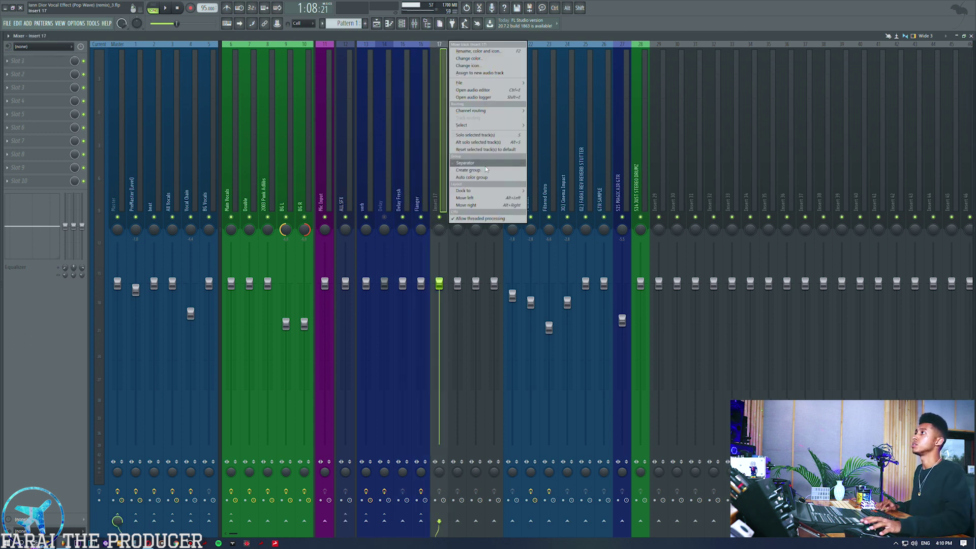
pyautogui.click(455, 163)
# - Route the Delay Fresh mixer track to the ALL SFX track only
pyautogui.click(405, 174)
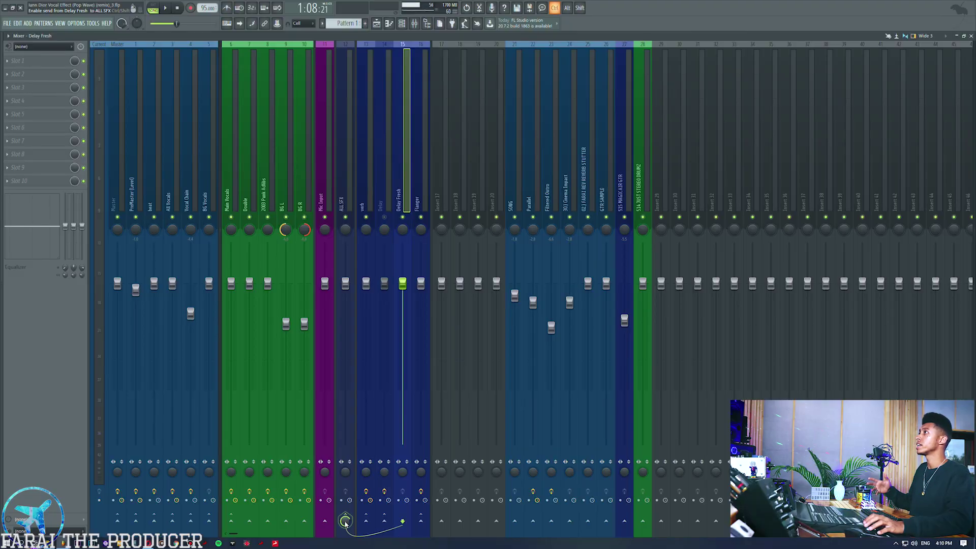
pyautogui.click(345, 521)
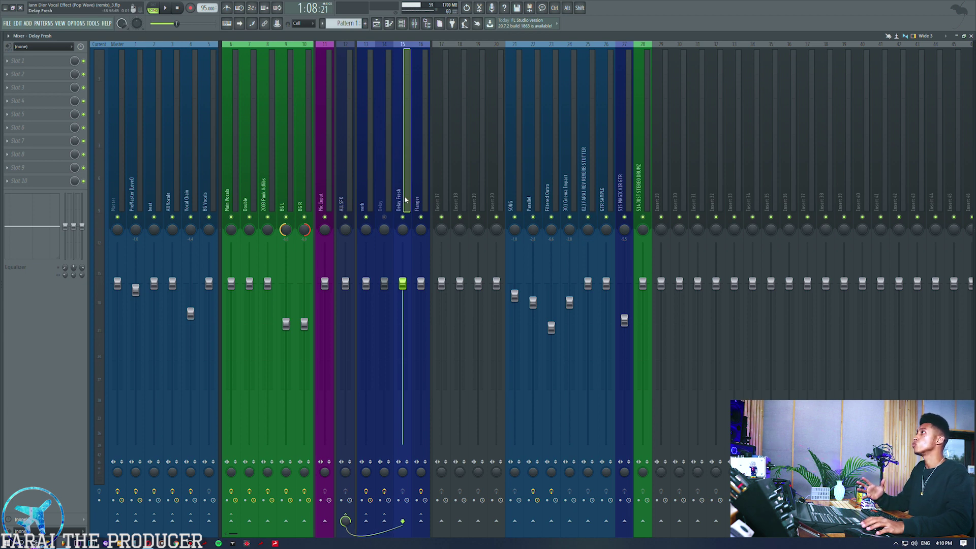
pyautogui.click(349, 191)
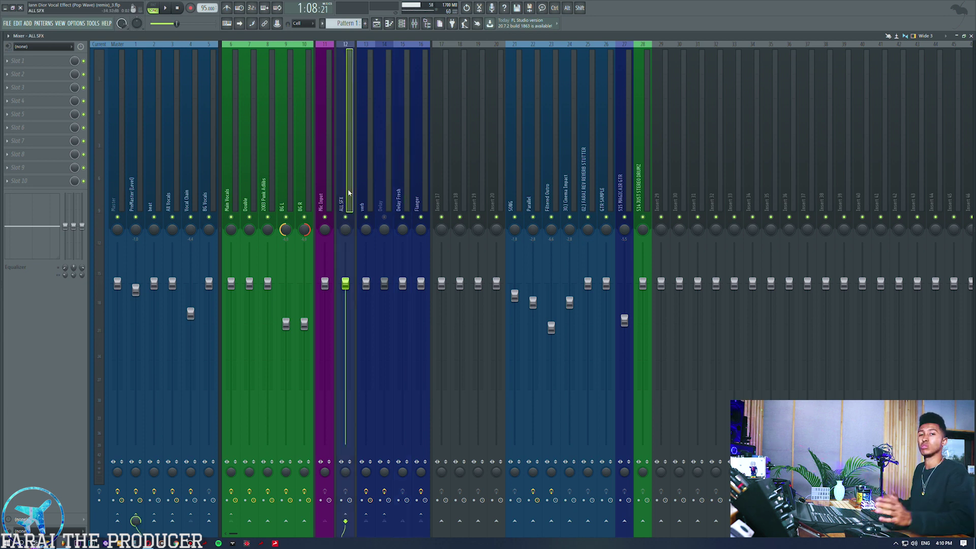
# - Load Fruity Delay 2 into the first effect slot of the Delay Fresh track and bring up the playlist
pyautogui.click(402, 190)
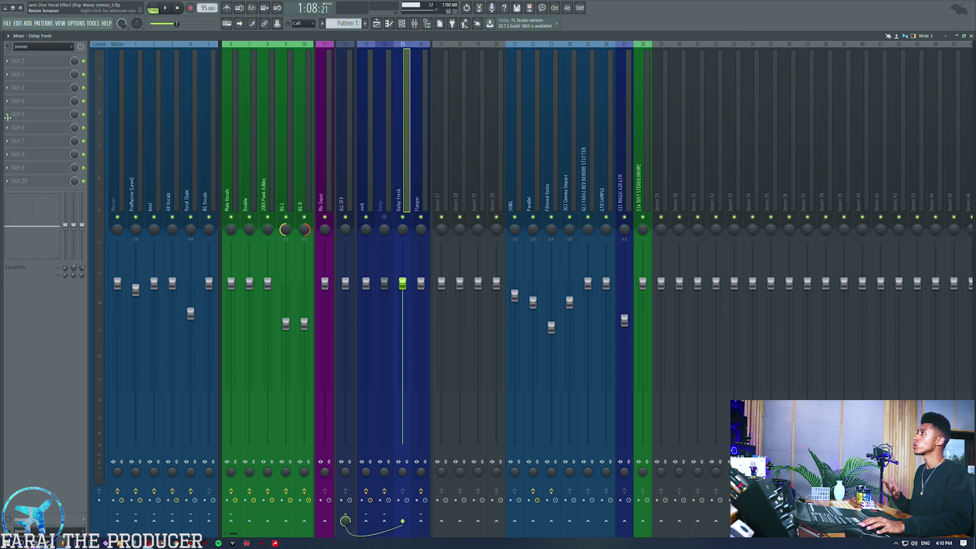
pyautogui.click(32, 60)
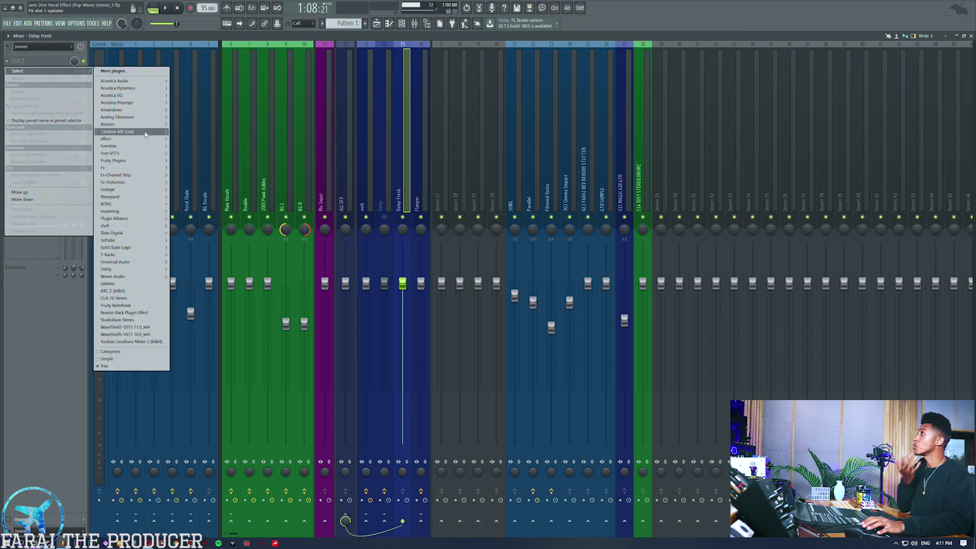
pyautogui.moveTo(142, 140)
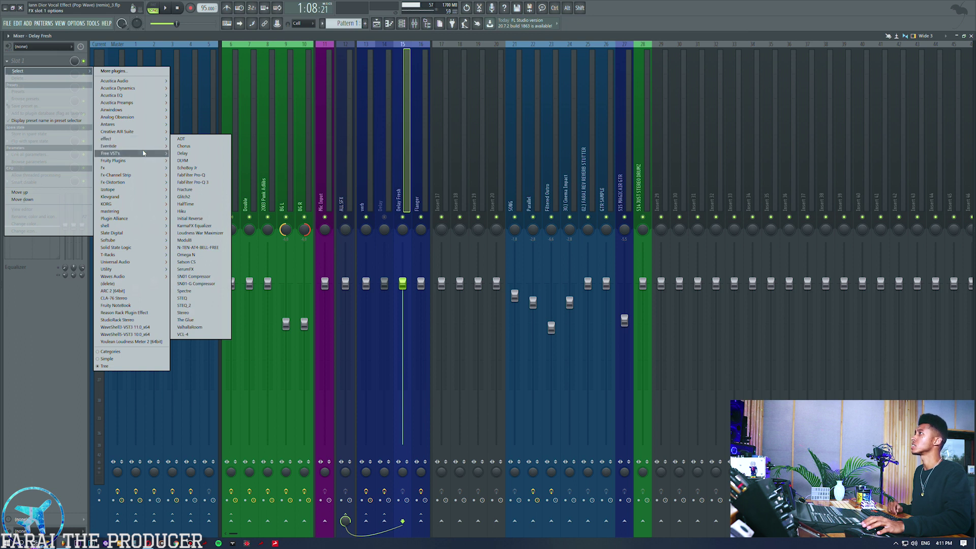
pyautogui.moveTo(142, 161)
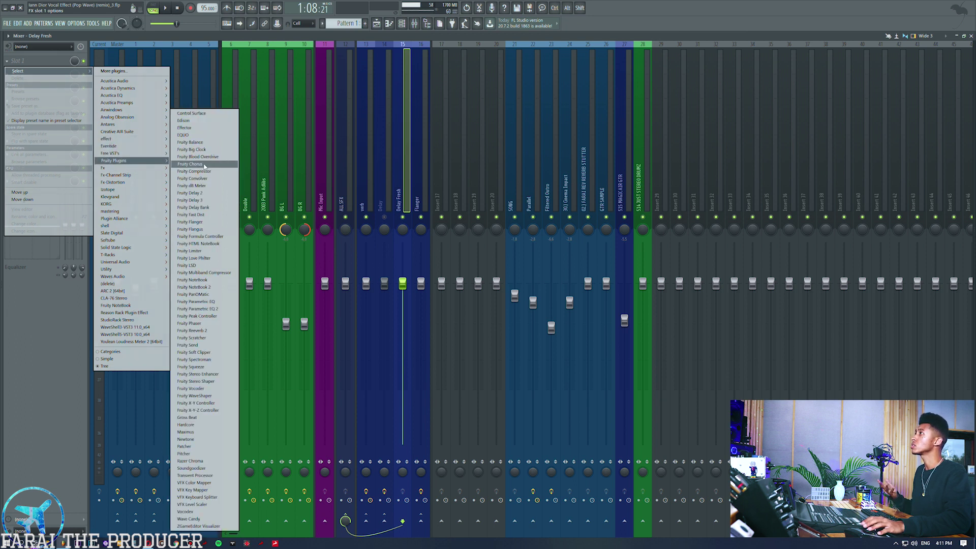
pyautogui.click(204, 195)
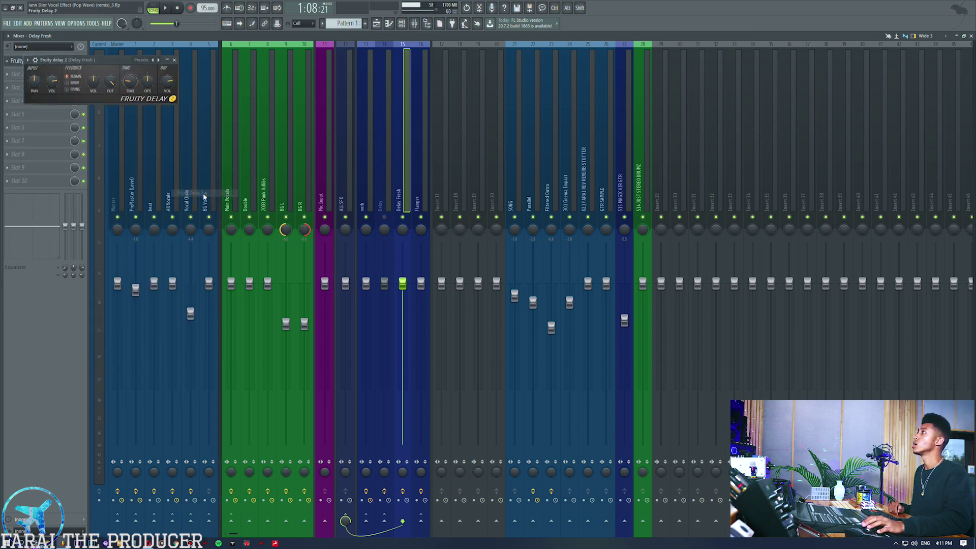
pyautogui.moveTo(396, 200); pyautogui.dragTo(449, 256)
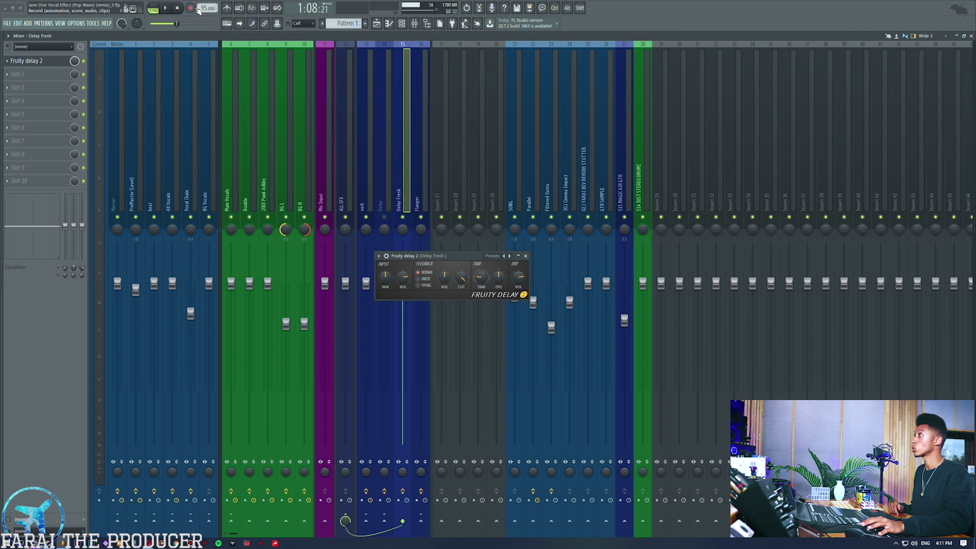
pyautogui.click(376, 24)
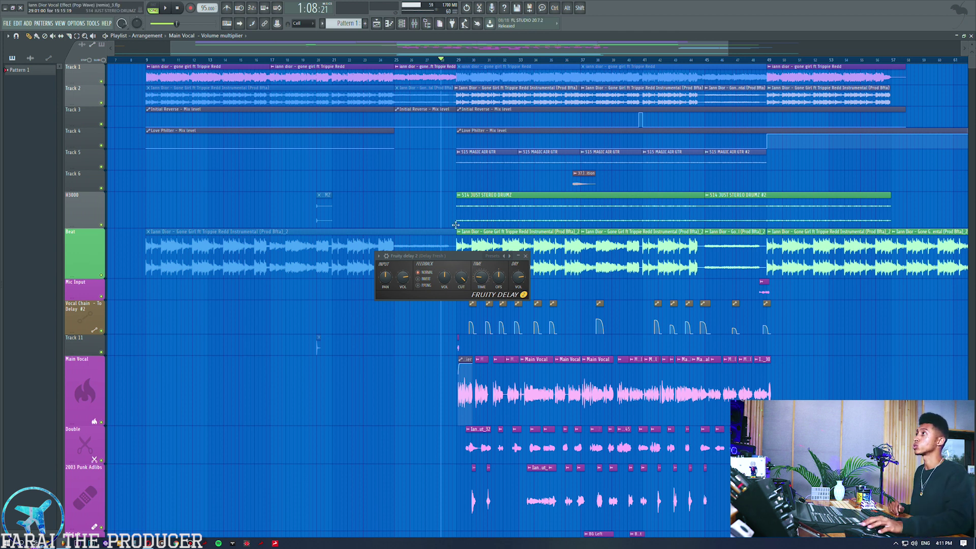
# - Open MixMeister BPM Analyzer, examine its BPM column and close the program again
pyautogui.moveTo(462, 88); pyautogui.dragTo(574, 101)
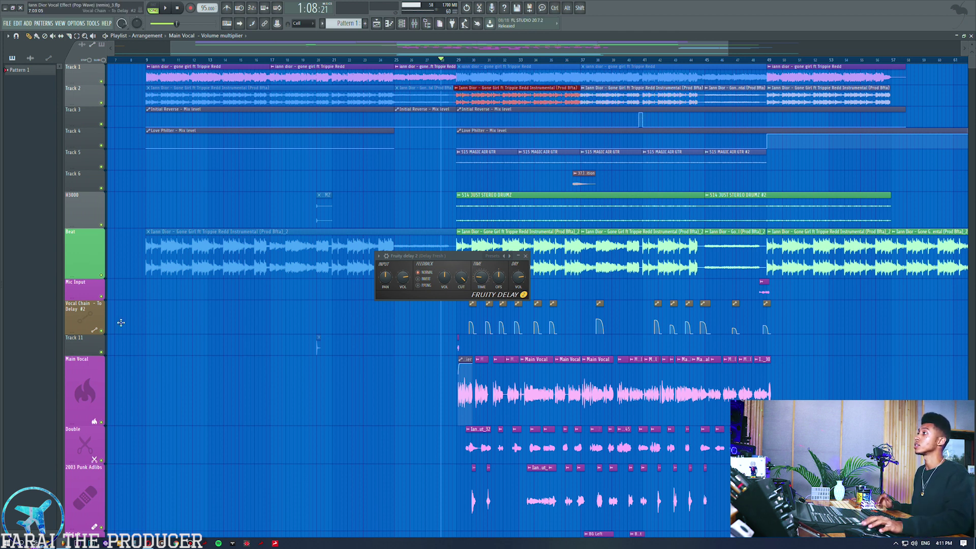
pyautogui.click(120, 543)
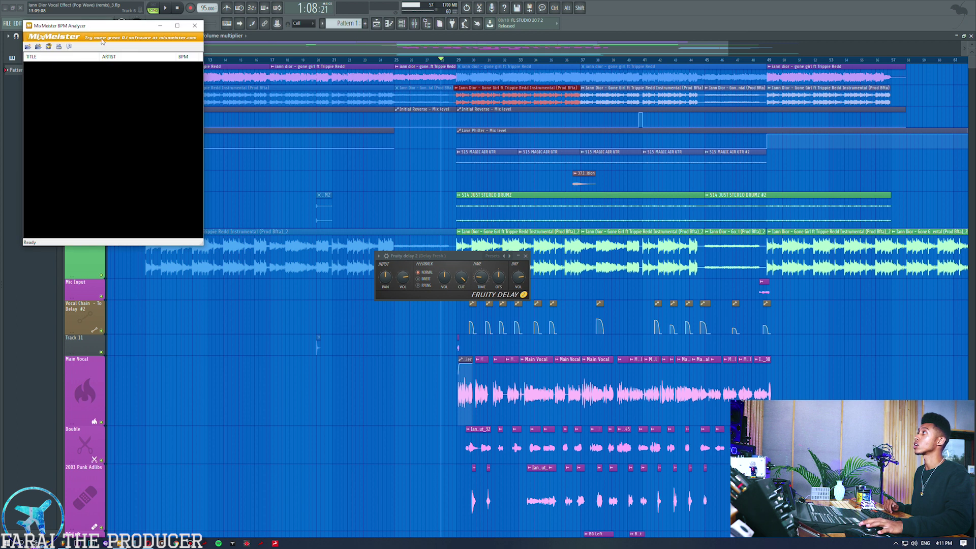
pyautogui.moveTo(89, 28); pyautogui.dragTo(340, 130)
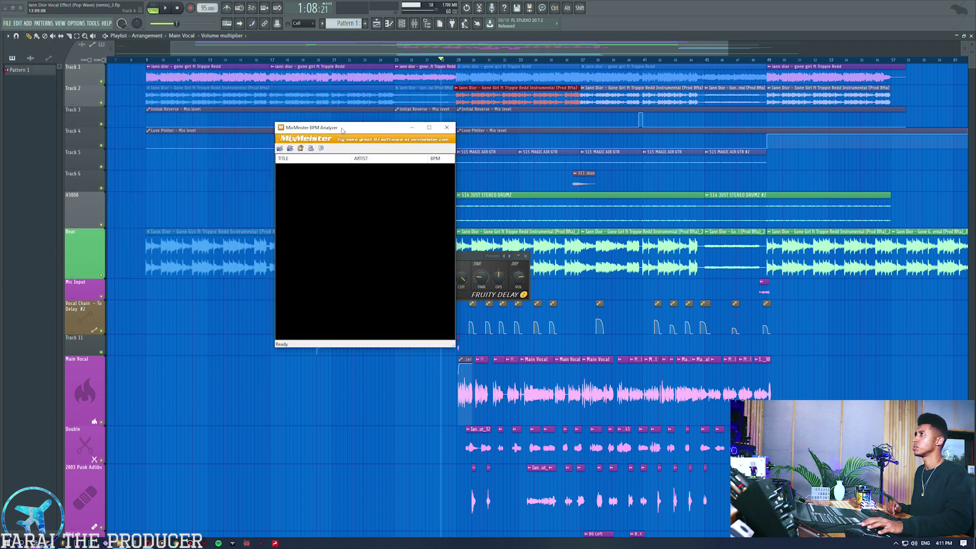
pyautogui.moveTo(427, 159); pyautogui.dragTo(394, 159)
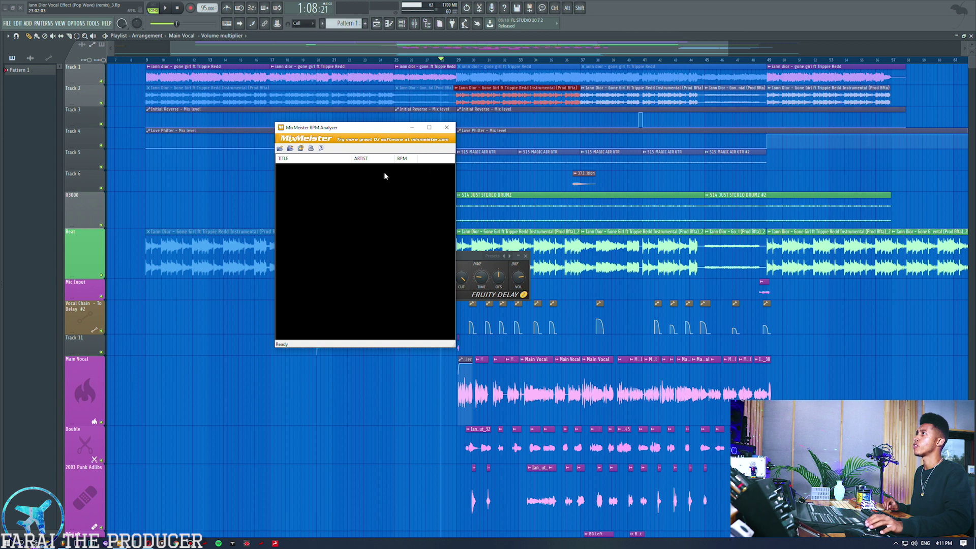
pyautogui.click(446, 128)
# - Set the delay time of Fruity Delay 2 on the Delay Fresh track to 4 steps
pyautogui.click(517, 323)
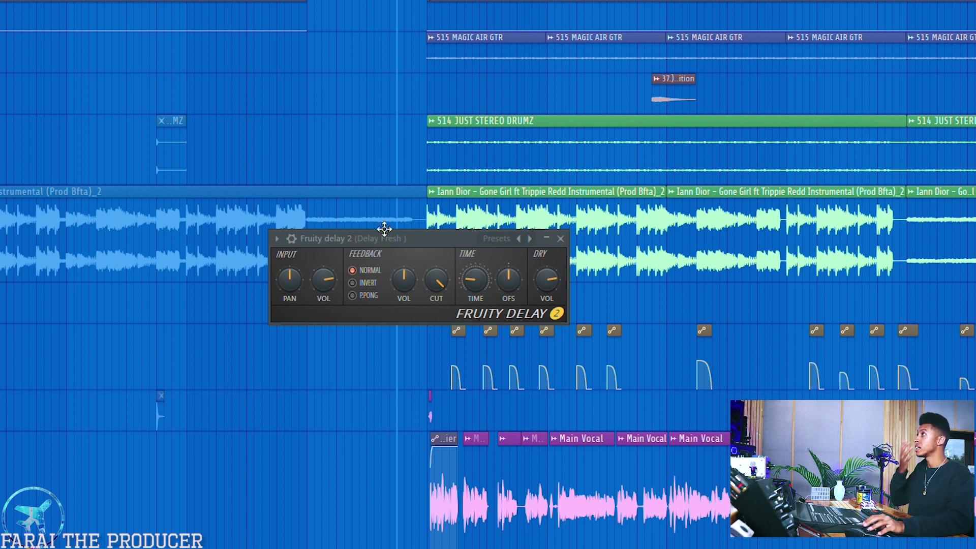
pyautogui.moveTo(377, 237); pyautogui.dragTo(354, 225)
pyautogui.rightClick(453, 268)
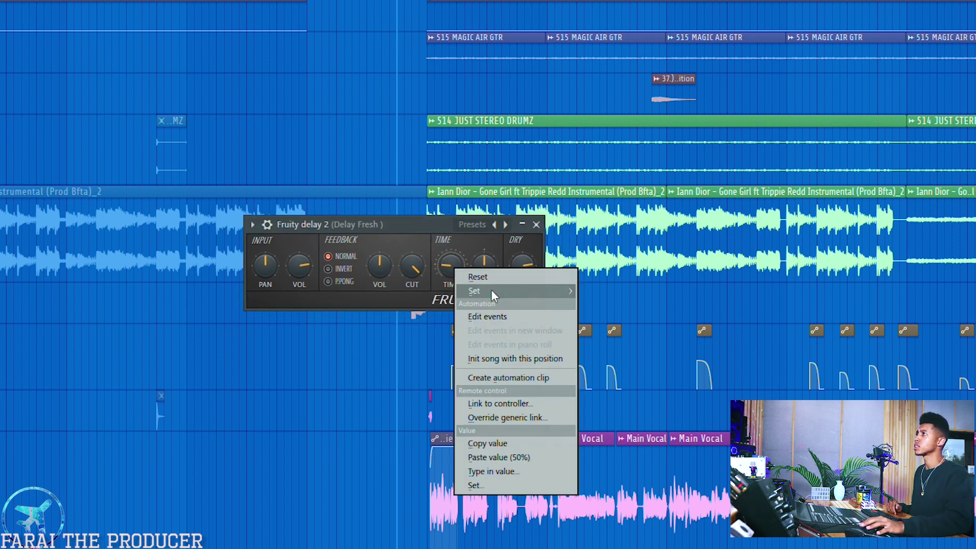
pyautogui.moveTo(491, 292)
pyautogui.click(439, 243)
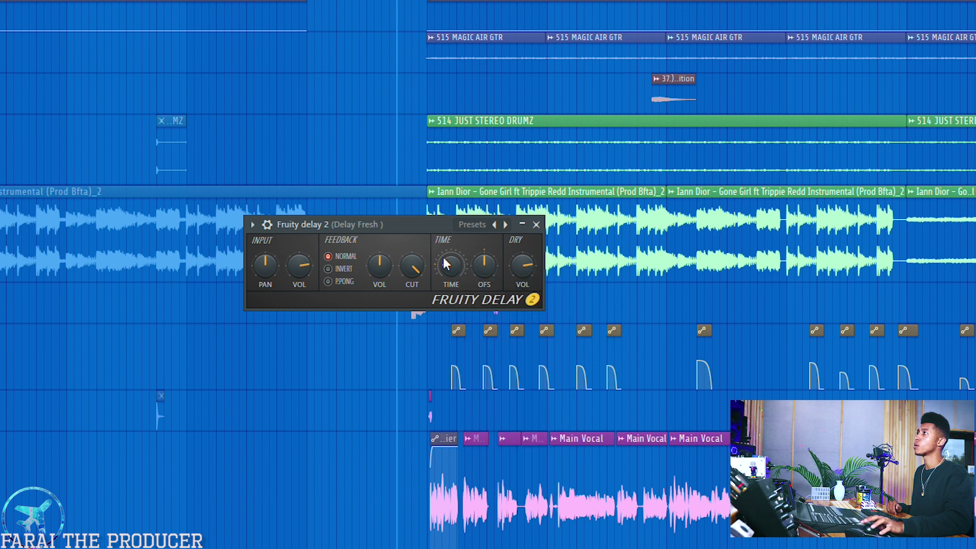
pyautogui.rightClick(444, 258)
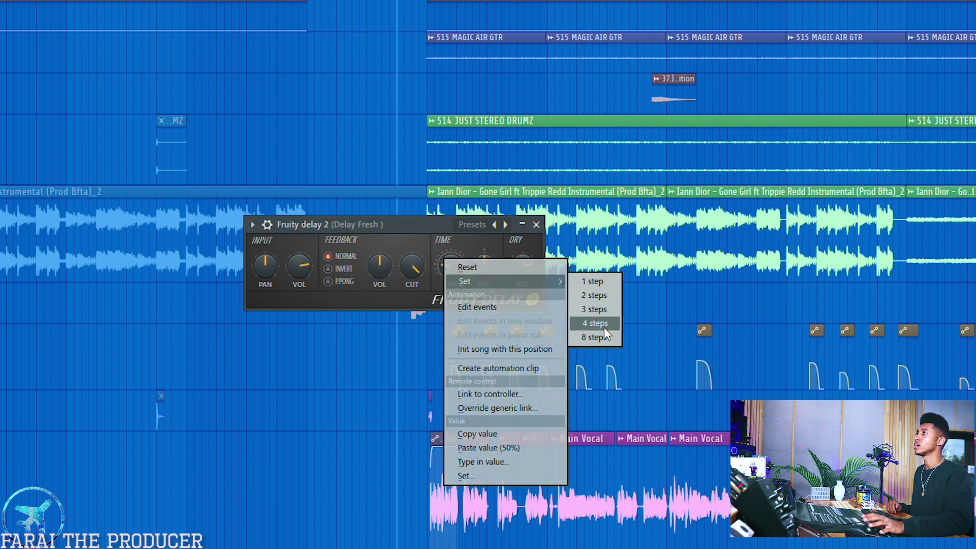
pyautogui.click(604, 327)
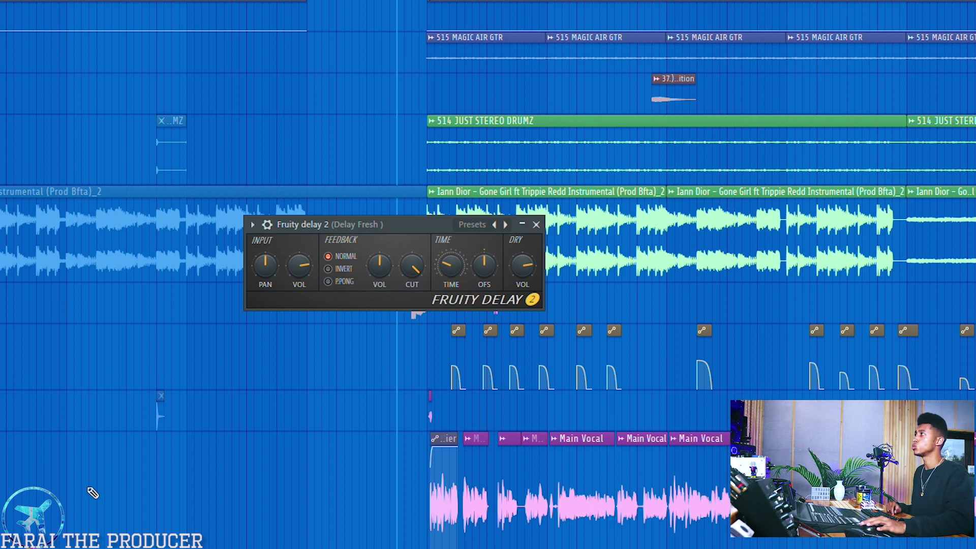
# - Insert an empty playlist track directly below the Vocal Chain - To Delay #2 track and bring up the mixer
pyautogui.click(2, 523)
pyautogui.click(1, 432)
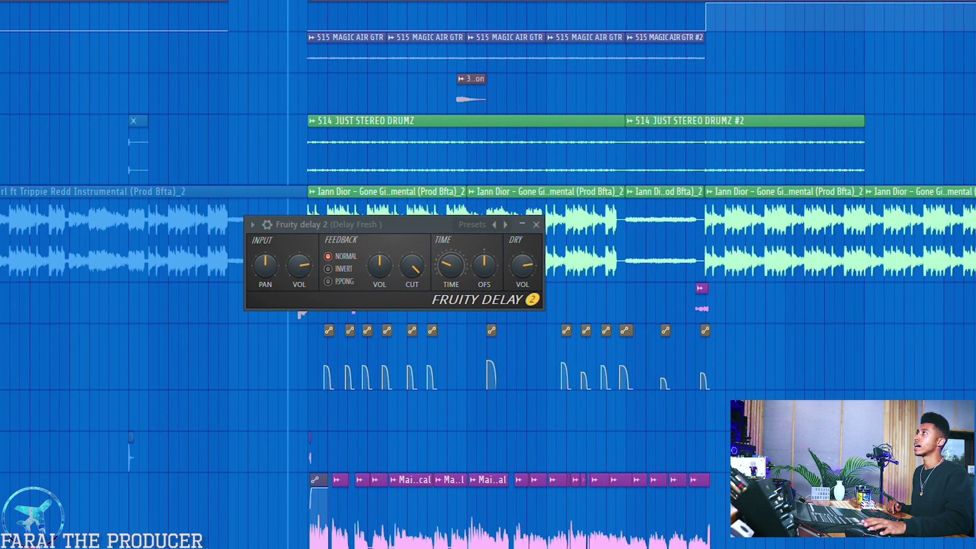
pyautogui.press('F9')
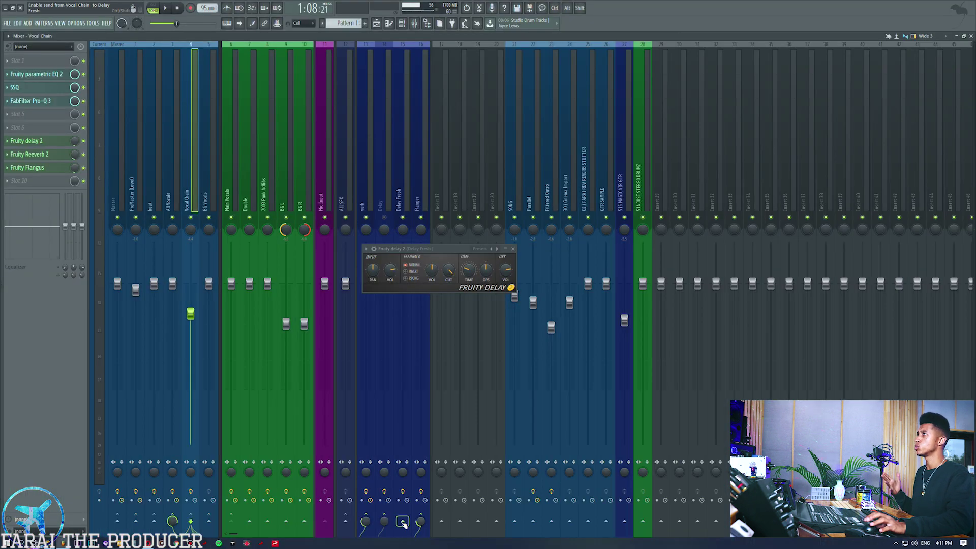
# - Enable a send from the Vocal Chain mixer track to Delay Fresh and turn its level fully down
pyautogui.moveTo(427, 255); pyautogui.dragTo(633, 248)
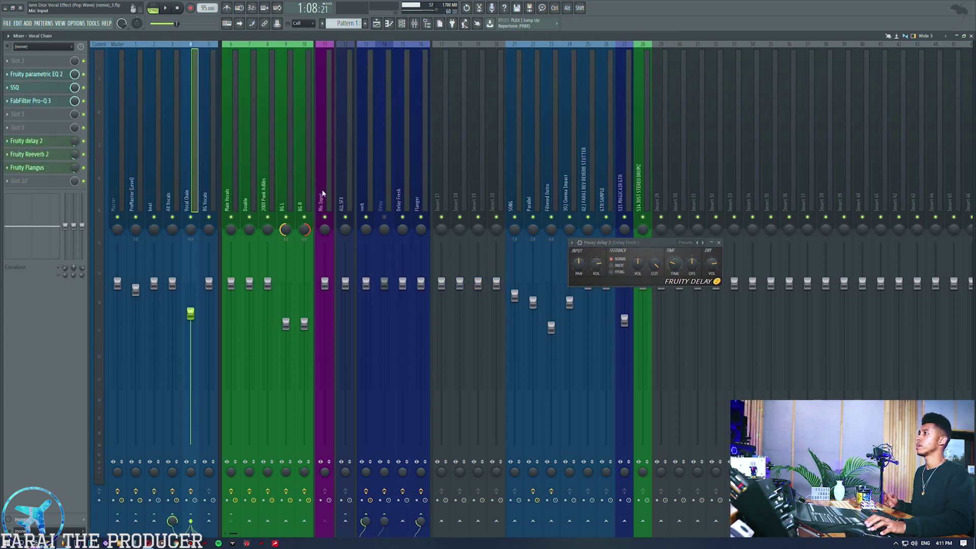
pyautogui.click(406, 526)
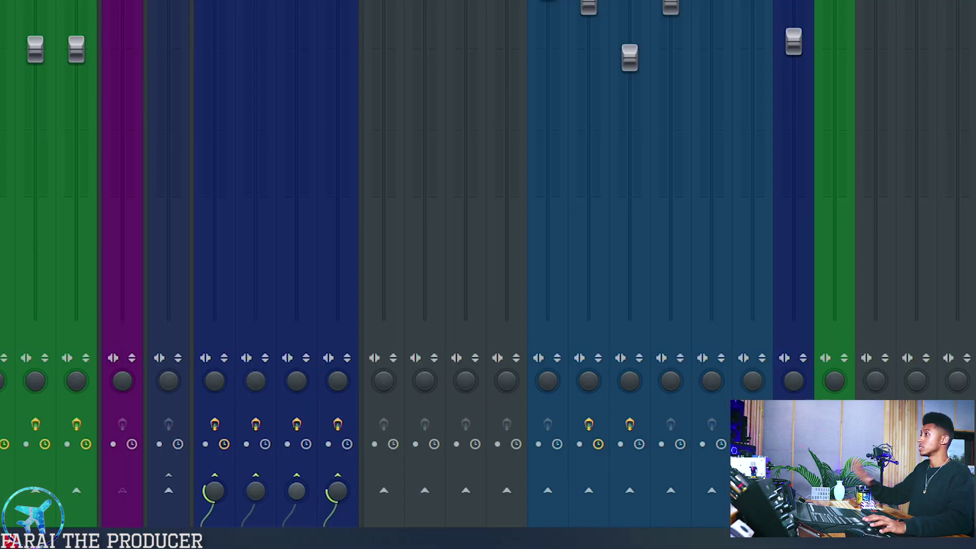
pyautogui.moveTo(301, 496); pyautogui.dragTo(301, 495)
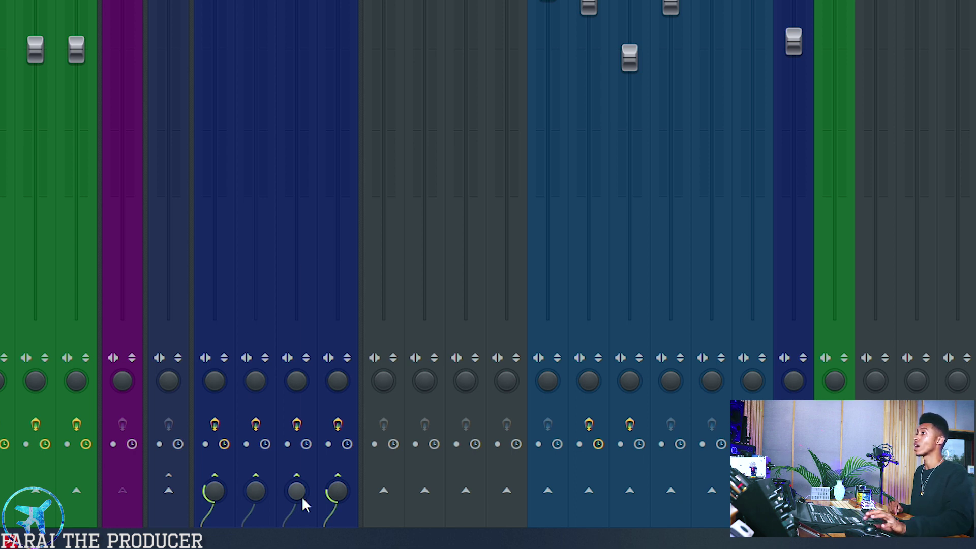
# - Create an automation clip for the Vocal Chain's send level to Delay Fresh
pyautogui.rightClick(301, 497)
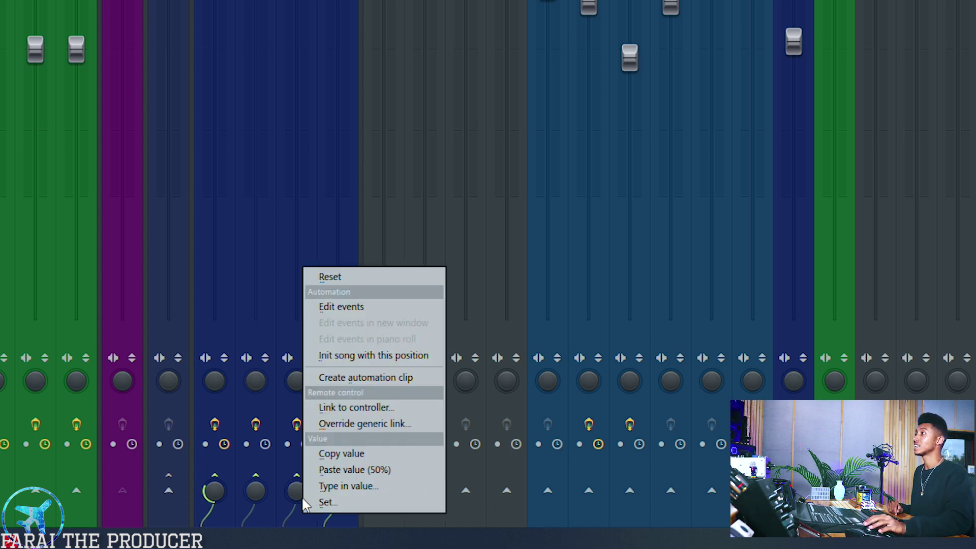
pyautogui.click(343, 381)
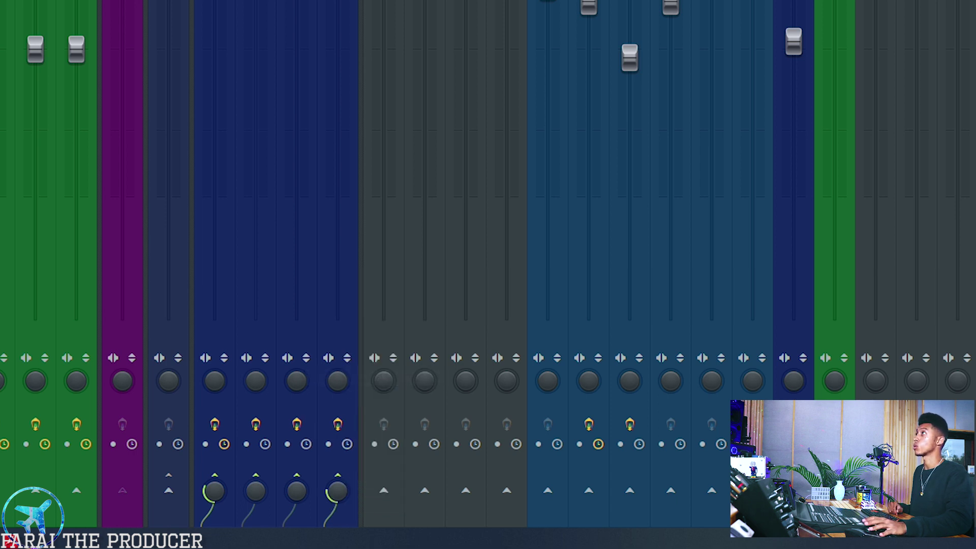
# - Mute the To Delay #2 automation clips over the vocals and auto-name Track 11 after its To Delay Fresh clip
pyautogui.press('F5')
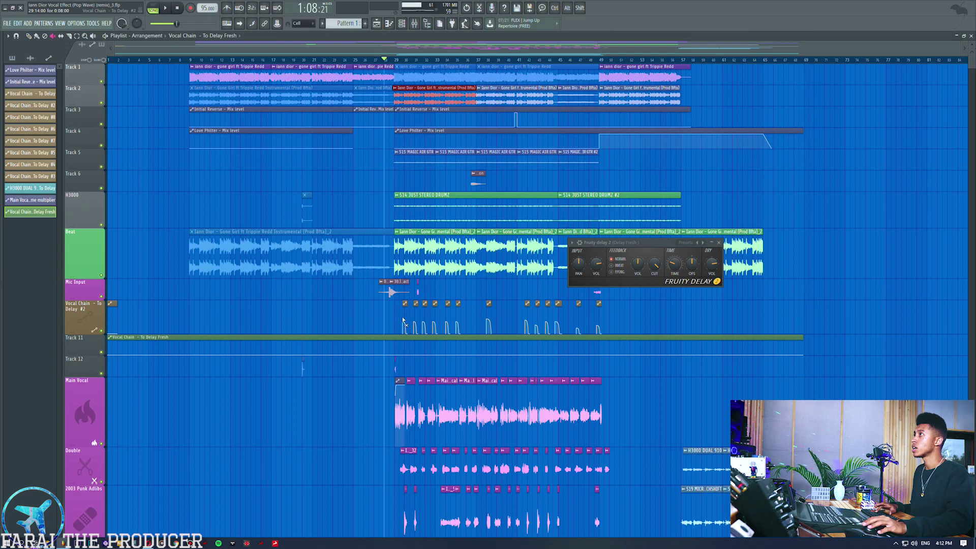
pyautogui.moveTo(403, 320); pyautogui.dragTo(625, 330)
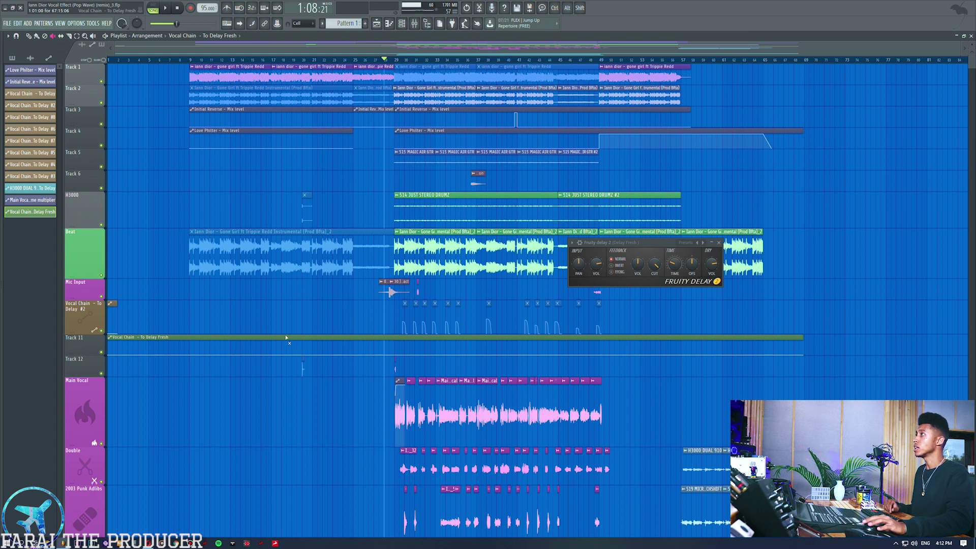
pyautogui.rightClick(85, 345)
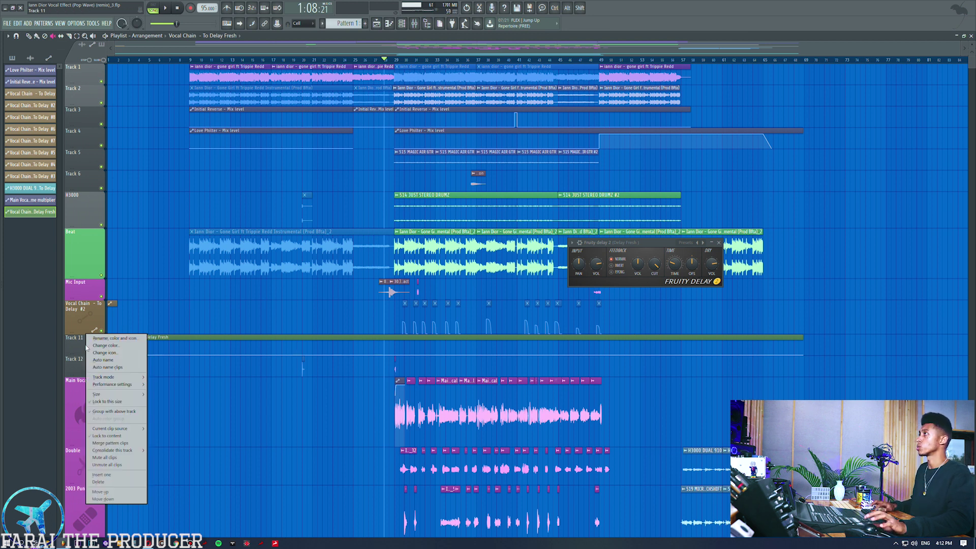
pyautogui.click(114, 370)
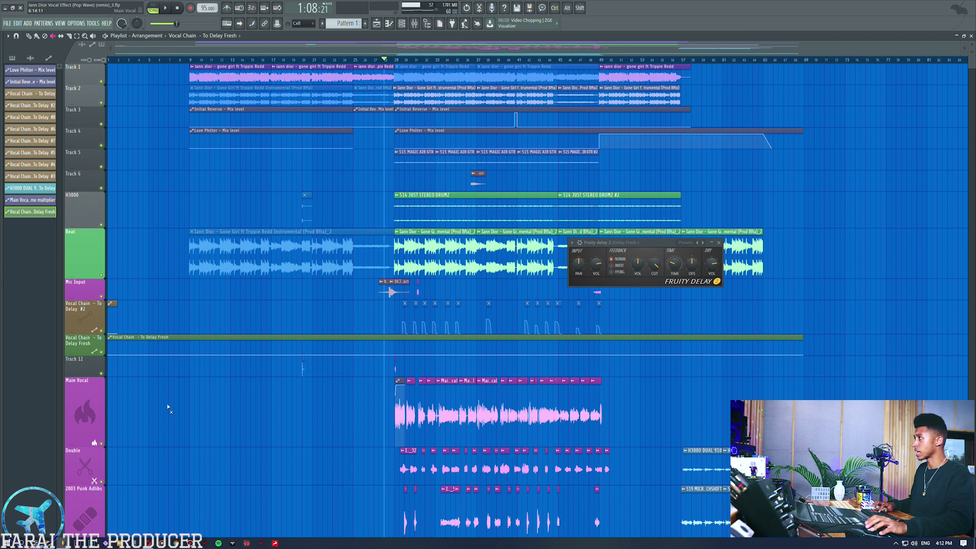
# - Shorten the Vocal Chain - To Delay Fresh automation clip to the first bar only
pyautogui.rightClick(123, 348)
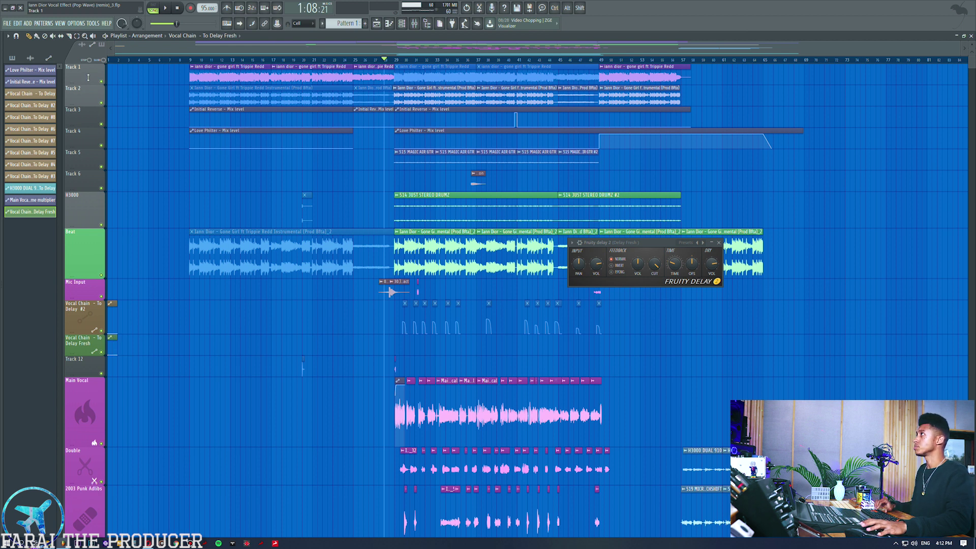
pyautogui.click(112, 61)
pyautogui.scroll(6, 113, 72)
# - Copy the To Delay Fresh automation clip to bar 3 of the same track and make the copy unique
pyautogui.moveTo(133, 340); pyautogui.dragTo(302, 350)
pyautogui.keyDown('ctrl'); pyautogui.click(302, 350); pyautogui.keyUp('ctrl')
pyautogui.click(345, 249)
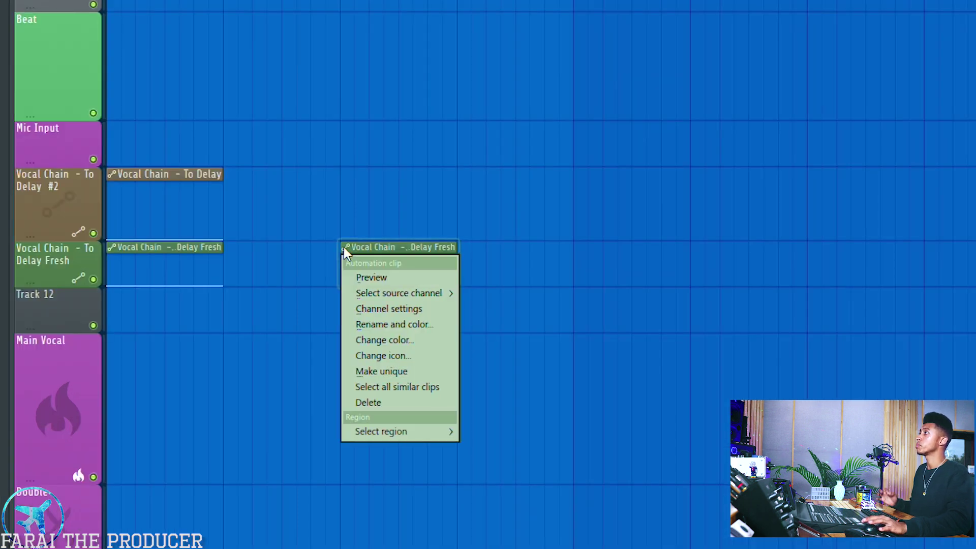
pyautogui.click(390, 373)
# - Shape the unique clip's automation into a raised level that curves down to zero, and remove the clip from bar 3
pyautogui.rightClick(481, 432)
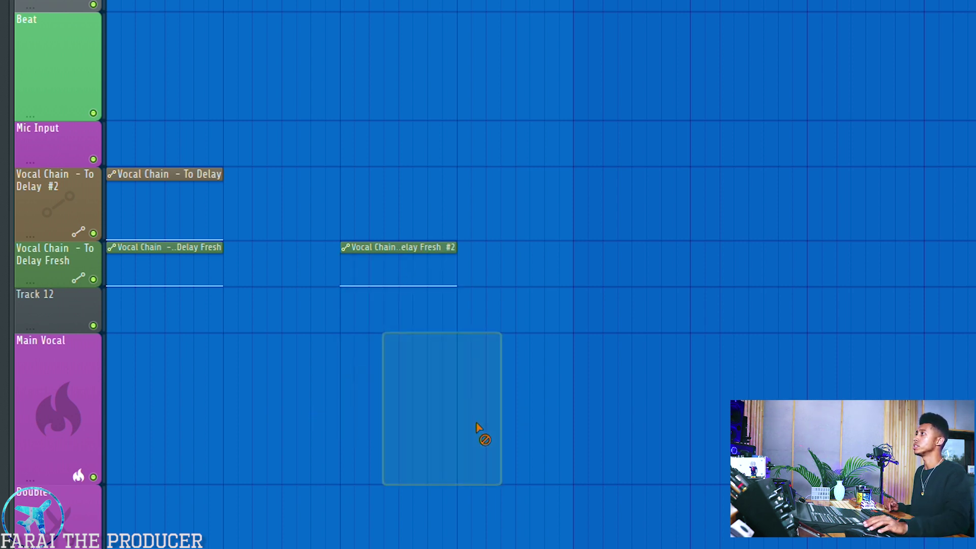
pyautogui.moveTo(405, 280); pyautogui.dragTo(384, 267)
pyautogui.rightClick(406, 270)
pyautogui.rightClick(375, 254)
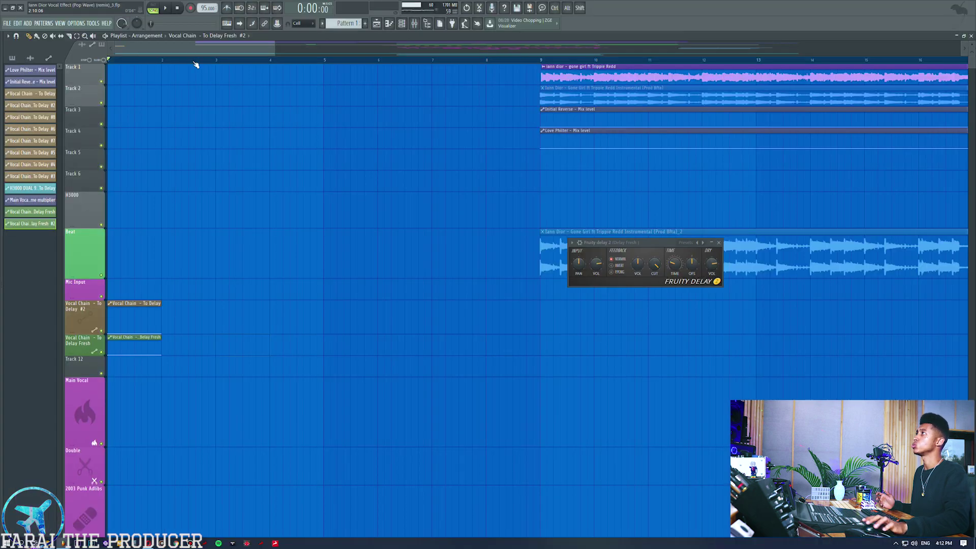
# - Place the Vocal Chain - To Delay Fresh #2 automation clip on Track 12 just before bar 30
pyautogui.scroll(-5, 196, 65)
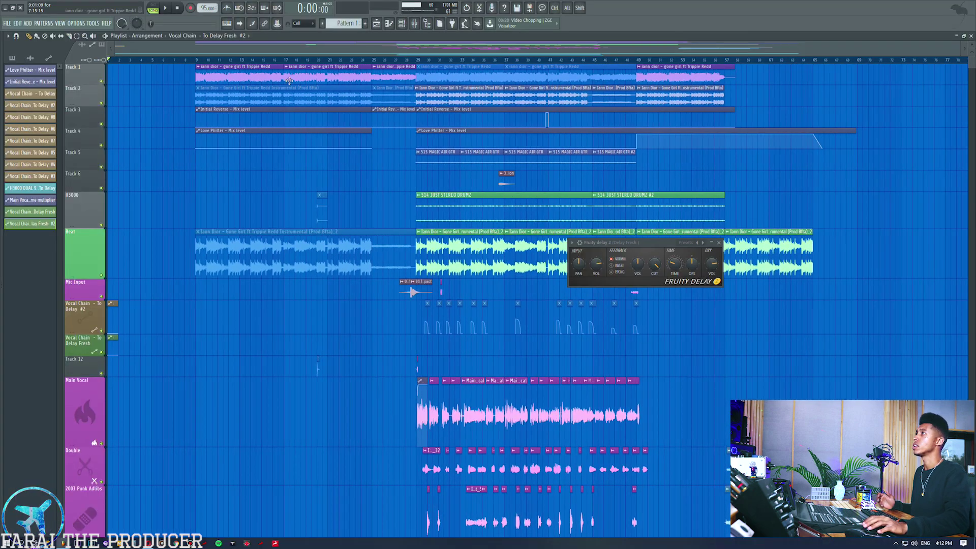
pyautogui.scroll(5, 418, 64)
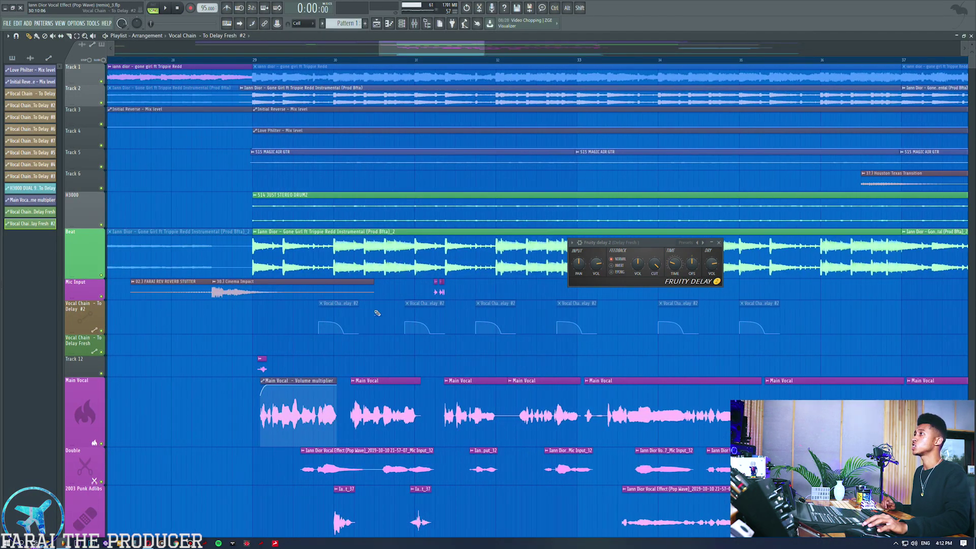
pyautogui.click(325, 359)
pyautogui.moveTo(328, 357); pyautogui.dragTo(323, 357)
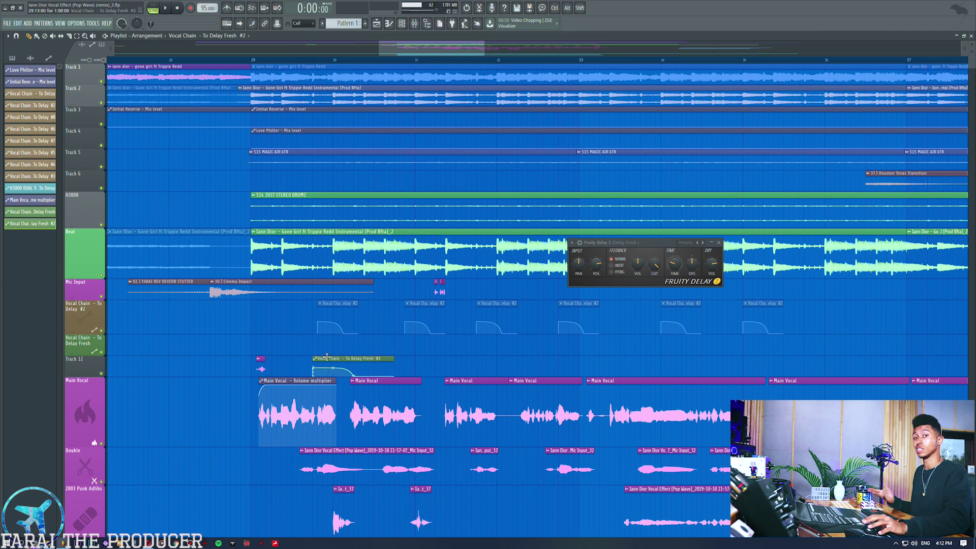
# - Align the Delay Fresh #2 clip's start and the end of its falling curve with the first muted To Delay #2 clip
pyautogui.click(251, 60)
pyautogui.scroll(4, 254, 61)
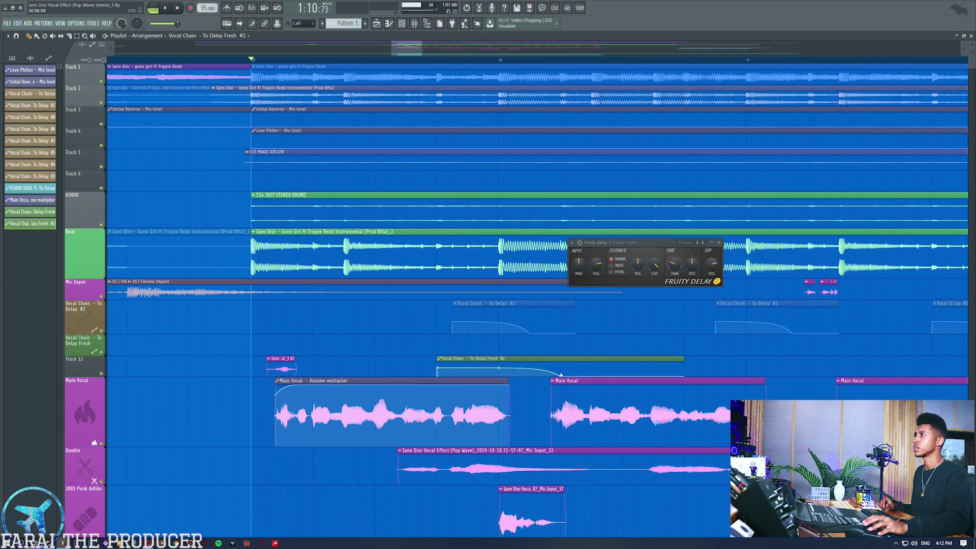
pyautogui.moveTo(494, 358); pyautogui.dragTo(511, 358)
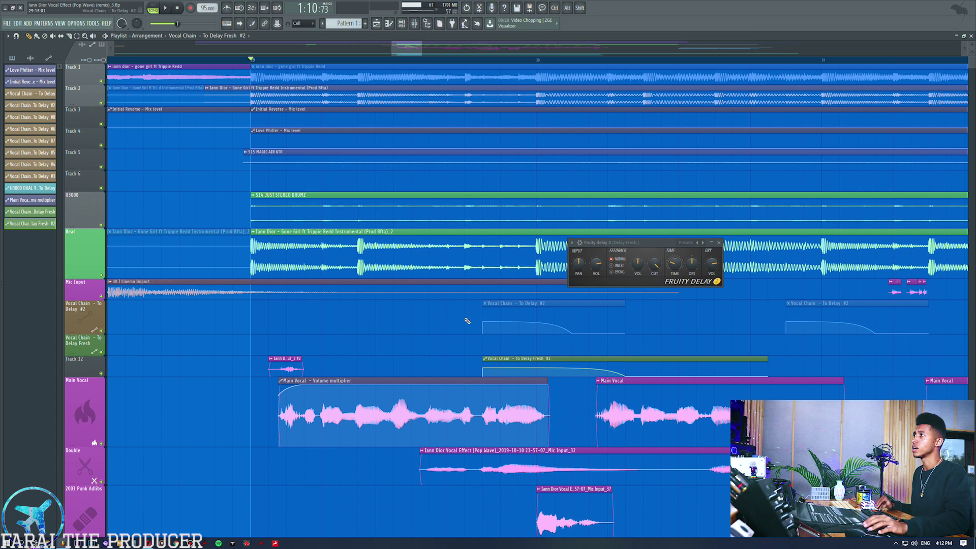
pyautogui.moveTo(628, 377); pyautogui.dragTo(571, 397)
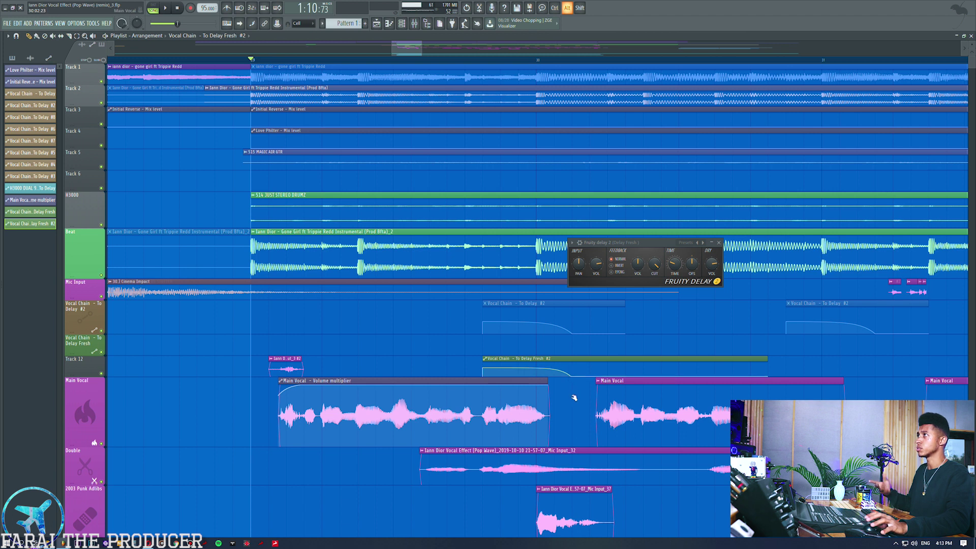
# - Try moving the Delay Fresh #2 clip up to the Vocal Chain - To Delay Fresh track
pyautogui.keyDown('ctrl'); pyautogui.click(499, 363); pyautogui.keyUp('ctrl')
pyautogui.hotkey('shift', 'Up')
pyautogui.hotkey('shift', 'Up')
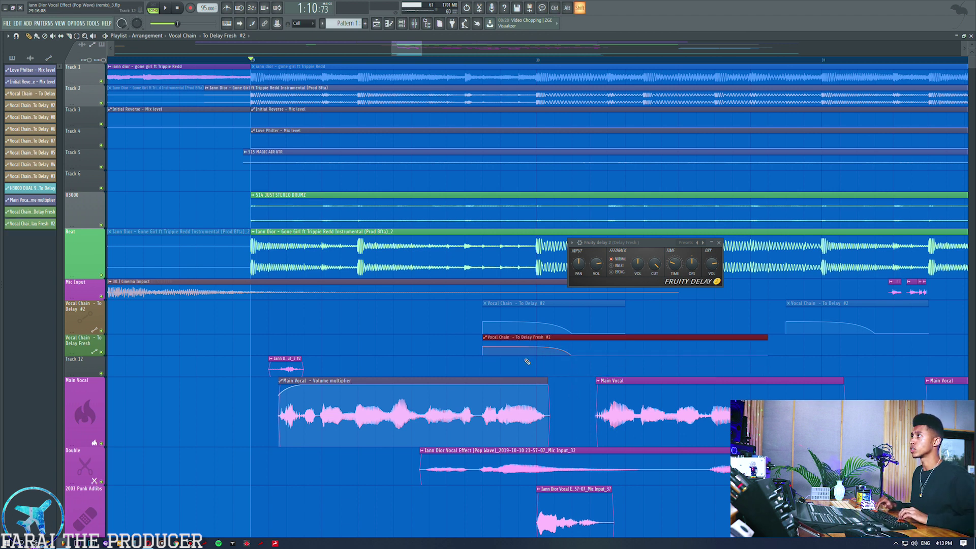
pyautogui.hotkey('shift', 'Down')
pyautogui.hotkey('shift', 'Down')
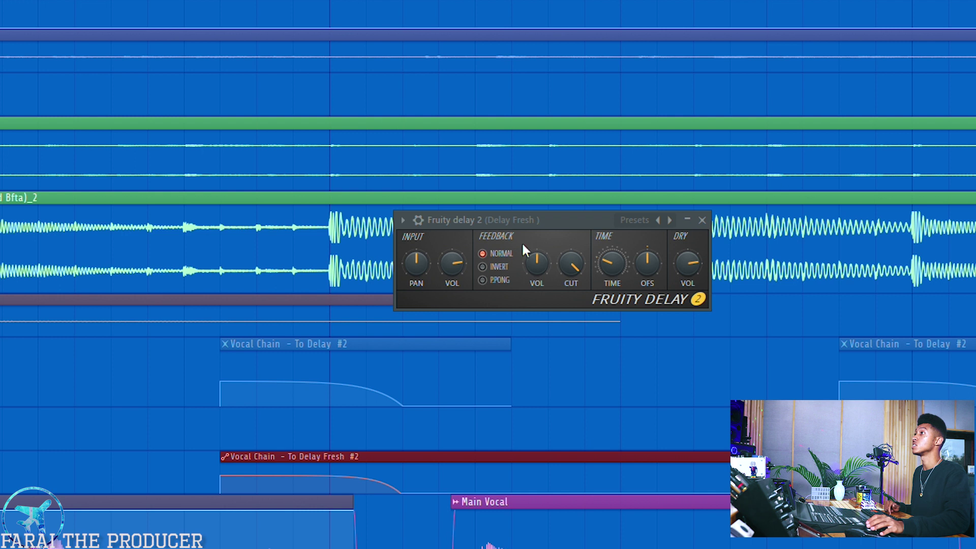
# - Set Fruity Delay 2 to ping-pong feedback with input panned left, dry volume fully down, and reduced feedback volume and cutoff
pyautogui.moveTo(554, 220); pyautogui.dragTo(544, 129)
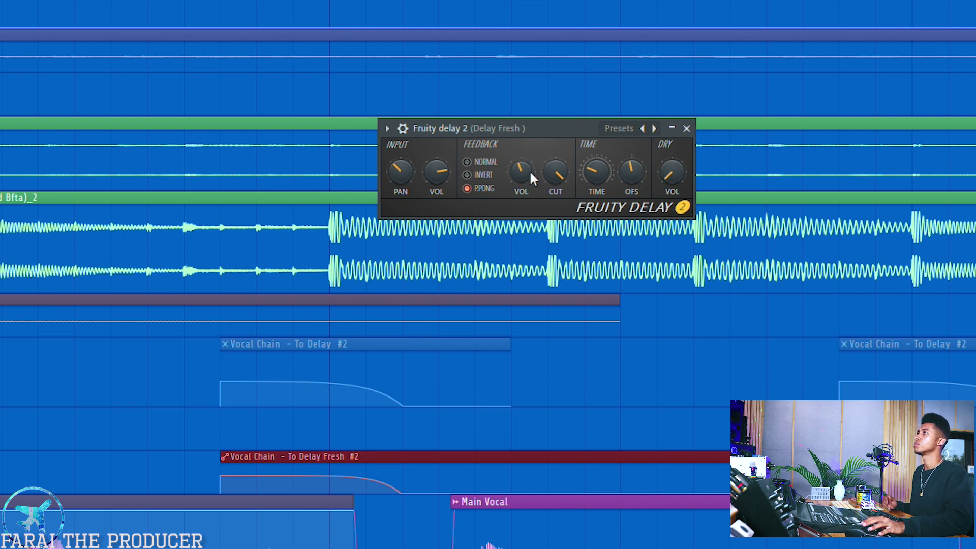
pyautogui.moveTo(550, 174); pyautogui.dragTo(550, 165)
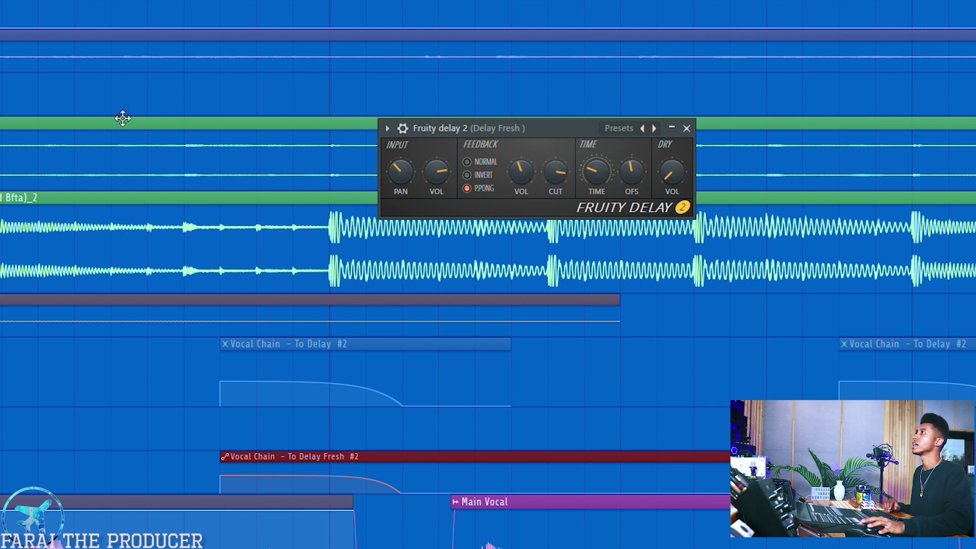
pyautogui.scroll(-5, 488, 274)
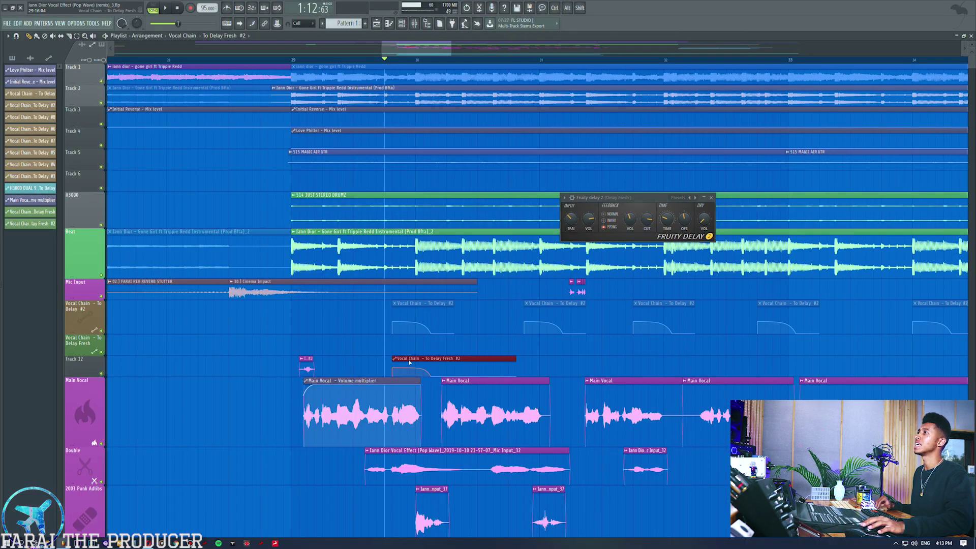
# - Deselect the Vocal Chain - To Delay Fresh #2 clip on Track 12 and audition the delay throw
pyautogui.moveTo(372, 324); pyautogui.dragTo(407, 328)
pyautogui.click(234, 400)
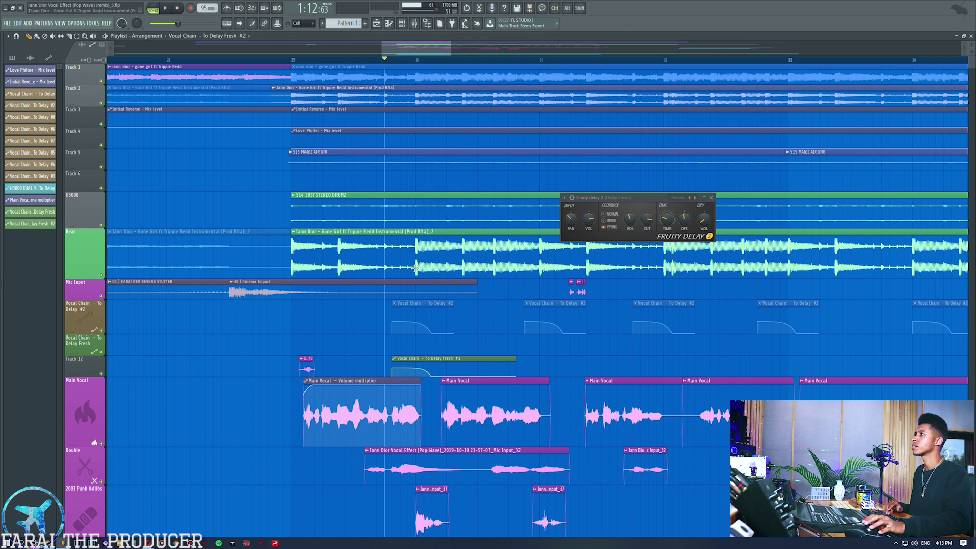
pyautogui.press('space')
pyautogui.press('space')
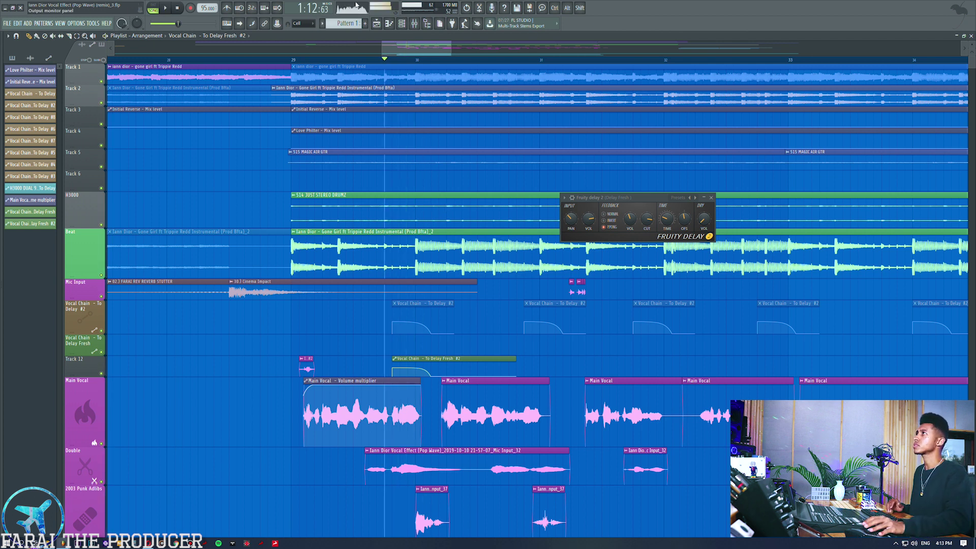
# - Compare playback with the Delay Fresh mixer track muted and re-enabled, with the Fruity Delay 2 input panned to -70%
pyautogui.click(415, 23)
pyautogui.click(403, 217)
pyautogui.press('space')
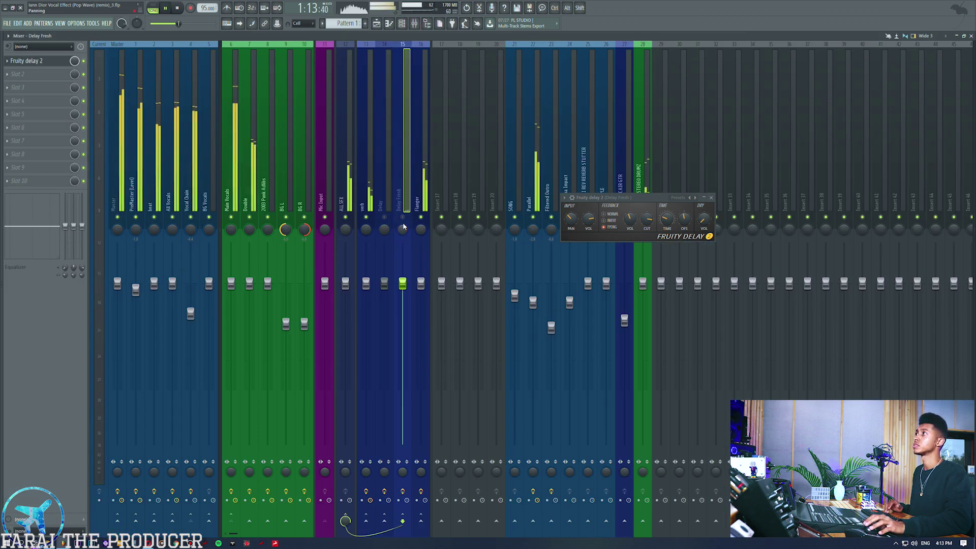
pyautogui.click(402, 217)
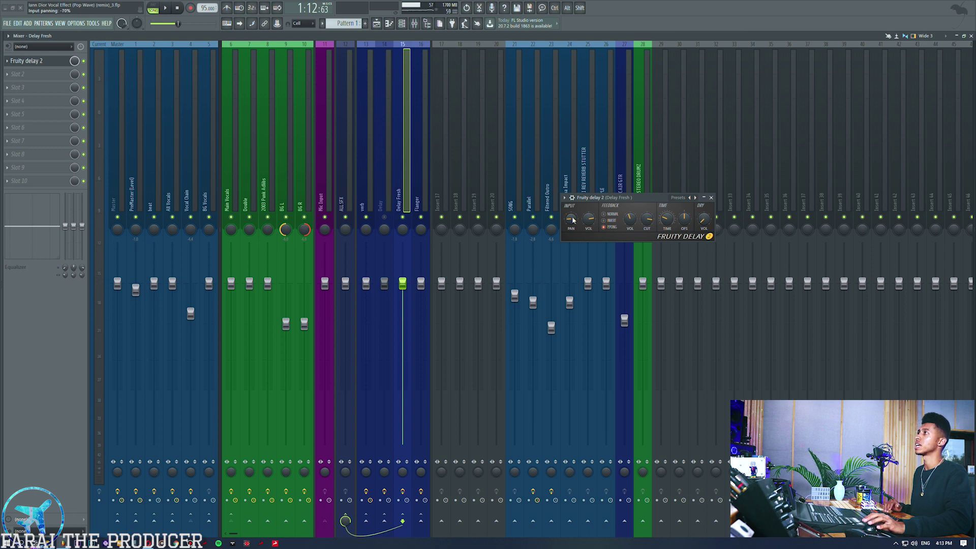
pyautogui.press('space')
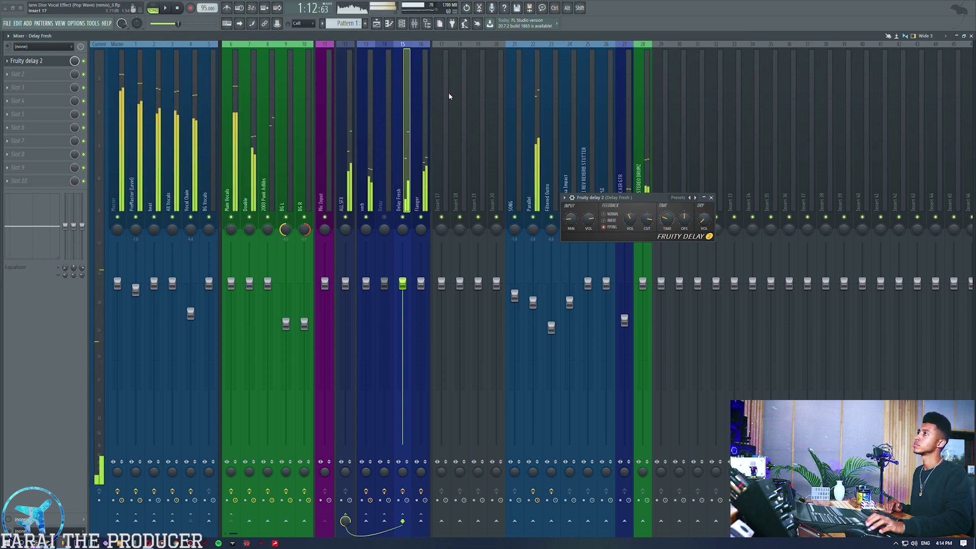
pyautogui.press('space')
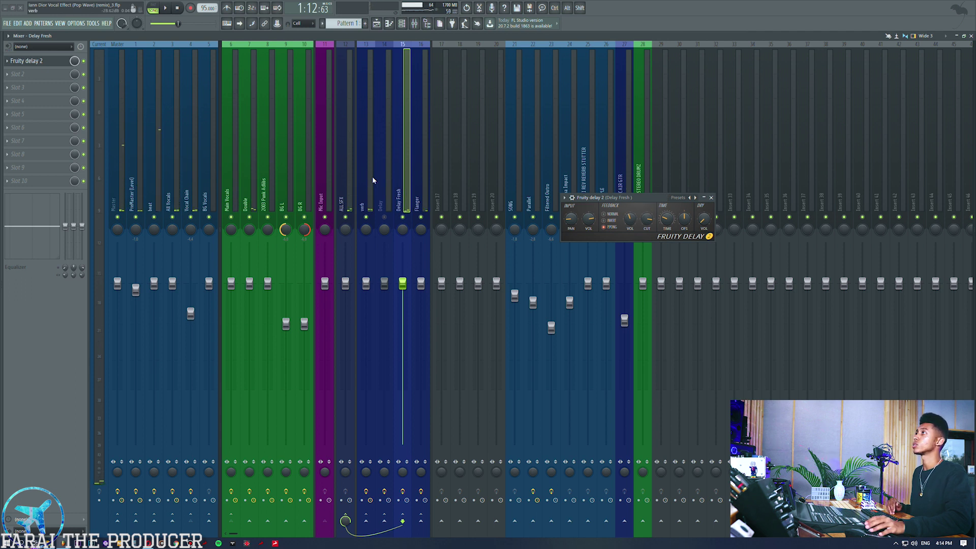
# - Check the high-pass filter setting of H-Delay Stereo on the Delay mixer track
pyautogui.click(379, 181)
pyautogui.click(56, 61)
pyautogui.moveTo(637, 281); pyautogui.dragTo(637, 278)
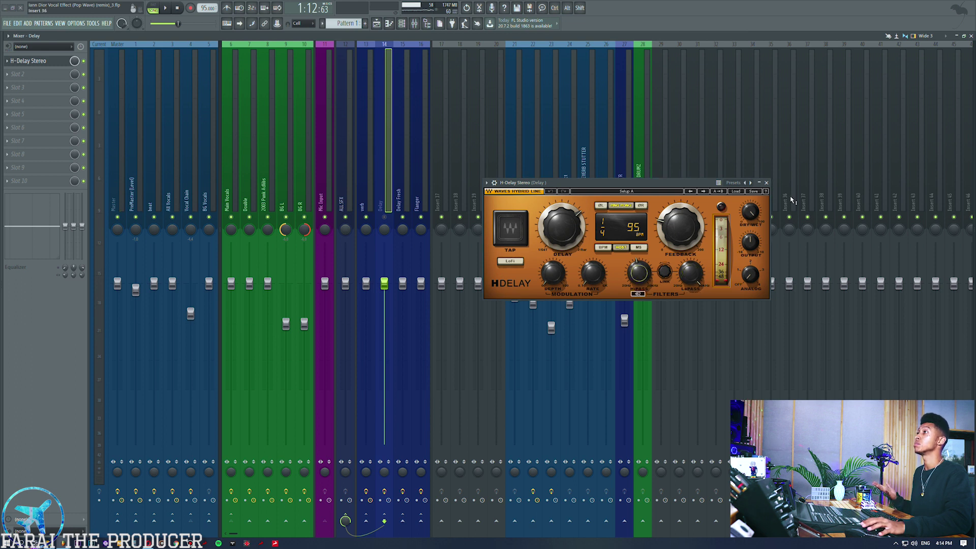
pyautogui.click(766, 183)
# - Cut the low band fully in the Delay Fresh mixer track's built-in equalizer and audition the result
pyautogui.moveTo(65, 226); pyautogui.dragTo(65, 251)
pyautogui.press('space')
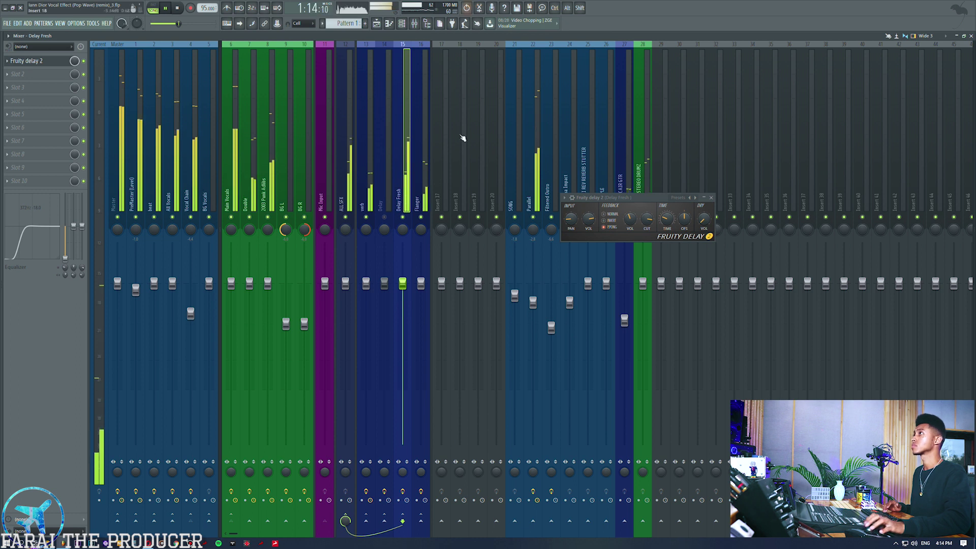
pyautogui.press('space')
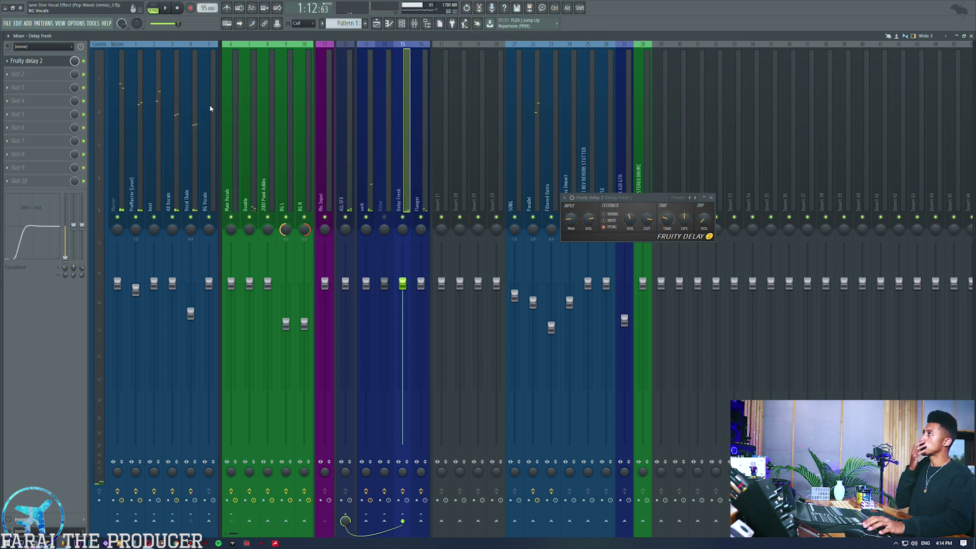
# - Load the Airwindows BussColors4 plugin in the second effect slot of Delay Fresh and move its window clear of the slots
pyautogui.click(18, 75)
pyautogui.moveTo(141, 164)
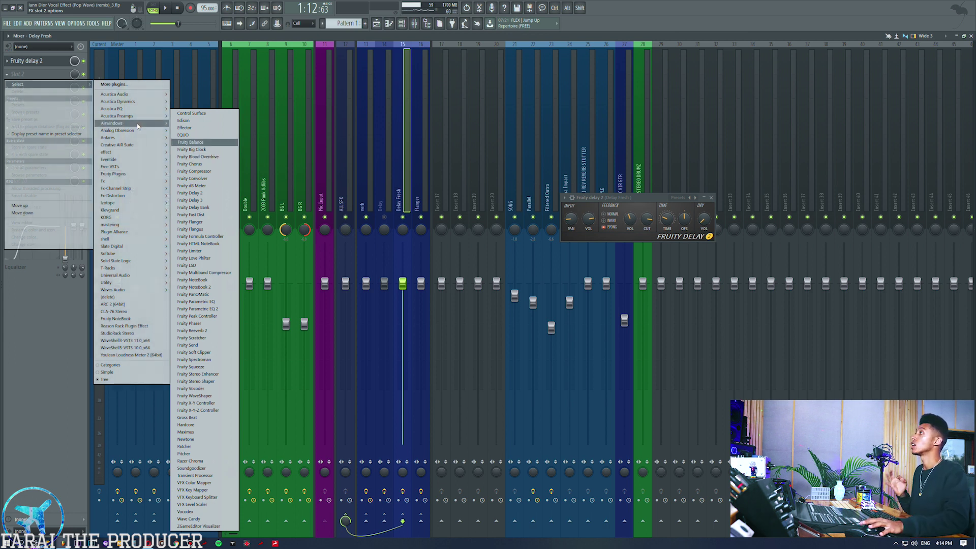
pyautogui.moveTo(117, 123)
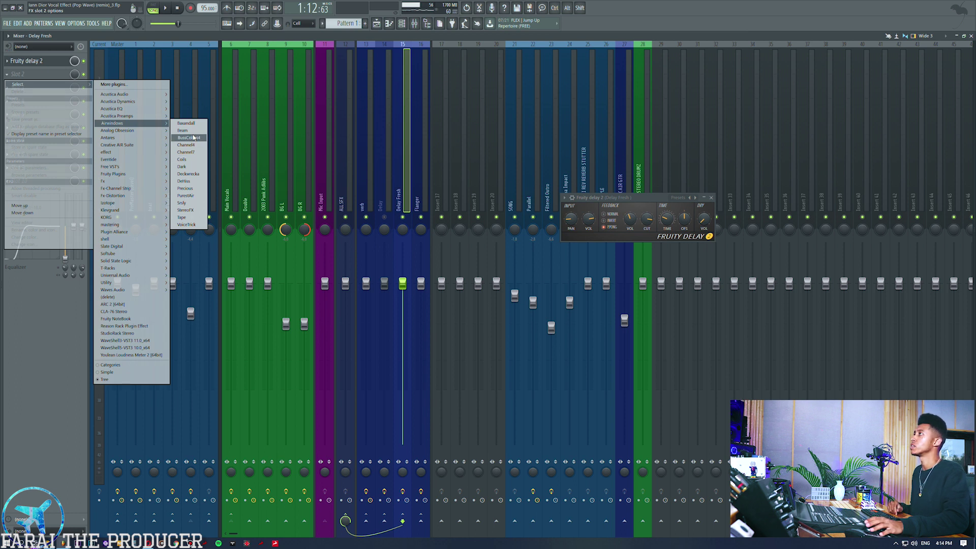
pyautogui.click(193, 137)
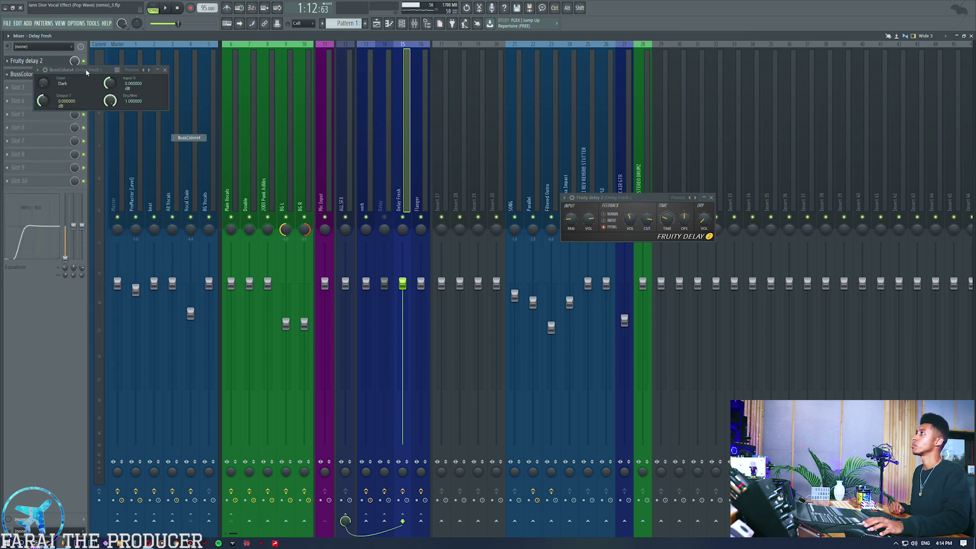
pyautogui.moveTo(81, 70); pyautogui.dragTo(321, 205)
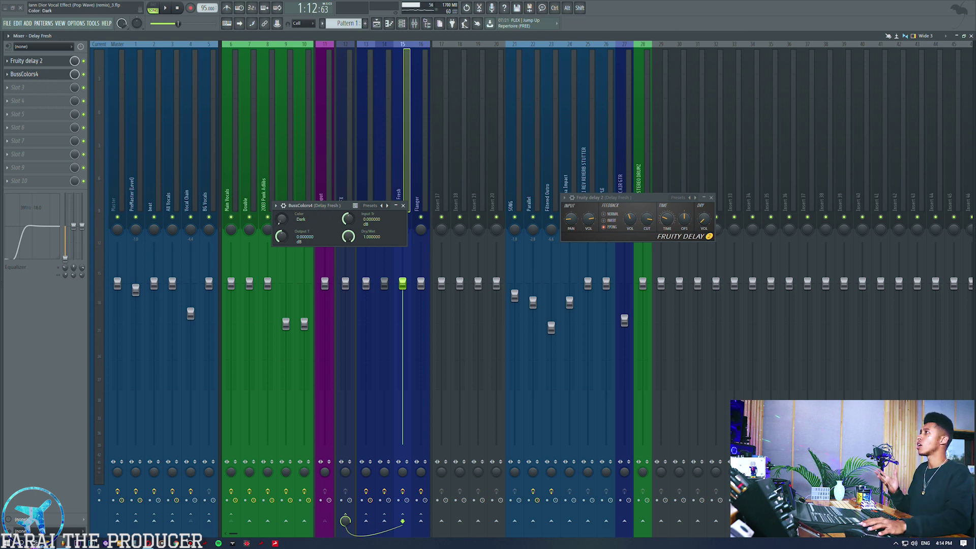
# - Place BussColors4 before Fruity Delay 2 and set its input to about 4.97 dB and output to about -2.62 dB during playback
pyautogui.moveTo(309, 207); pyautogui.dragTo(282, 219)
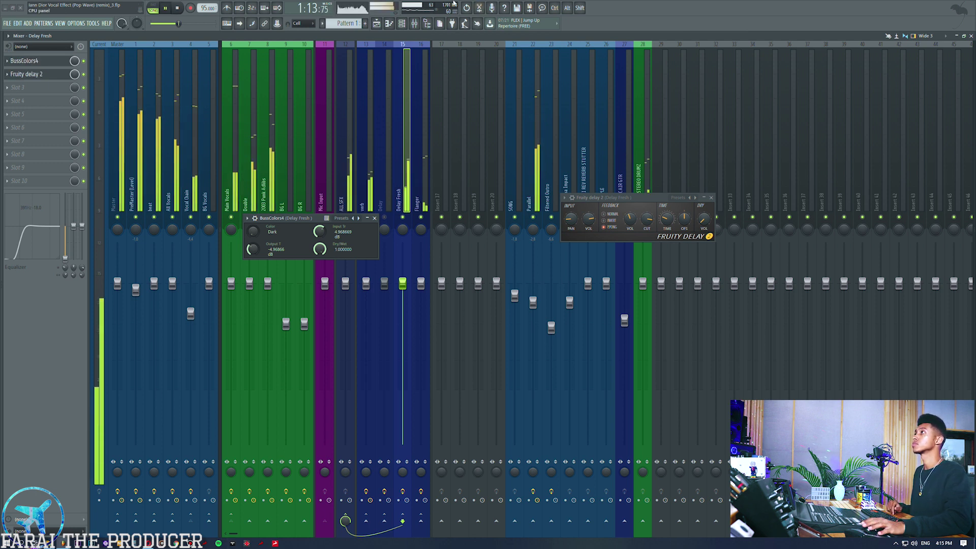
pyautogui.press('space')
pyautogui.moveTo(268, 221); pyautogui.dragTo(263, 281)
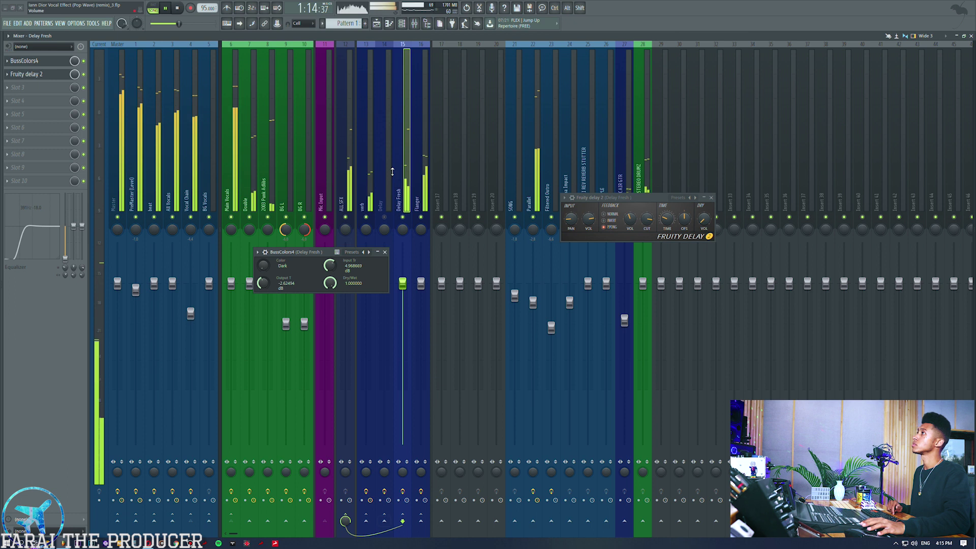
pyautogui.press('space')
# - Close the BussColors4 and Fruity Delay 2 windows and return to the playlist
pyautogui.click(376, 24)
pyautogui.click(385, 252)
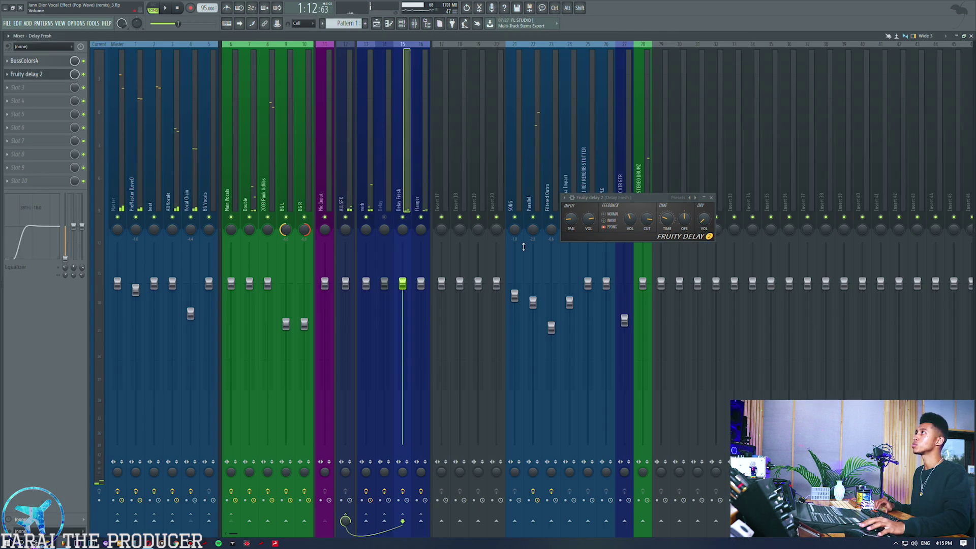
pyautogui.click(377, 25)
pyautogui.click(711, 198)
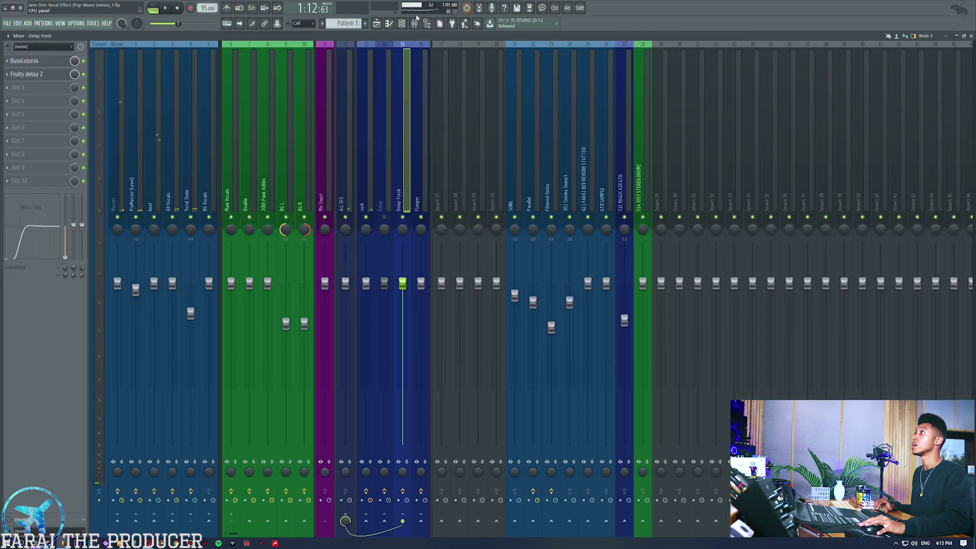
pyautogui.click(382, 25)
# - Shorten the Delay Fresh #2 clip on Track 12 and copy it under the next four muted To Delay #2 clips
pyautogui.moveTo(514, 361)
pyautogui.mouseDown()
pyautogui.moveTo(457, 359)
pyautogui.moveTo(773, 360)
pyautogui.mouseUp()
pyautogui.moveTo(414, 53); pyautogui.dragTo(429, 56)
pyautogui.moveTo(614, 359); pyautogui.dragTo(755, 357)
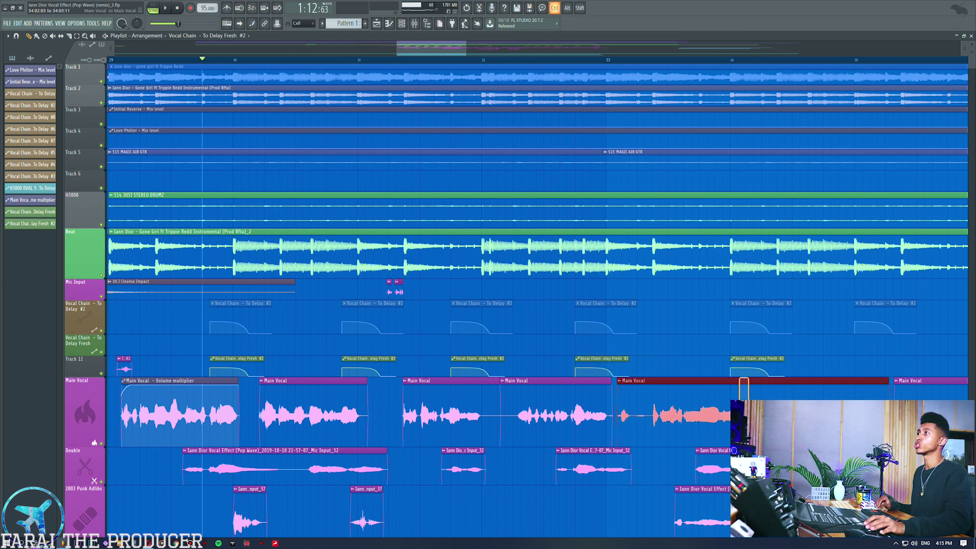
# - Try making the fifth Delay Fresh clip on Track 12 unique and lengthening it with a longer fall
pyautogui.click(735, 359)
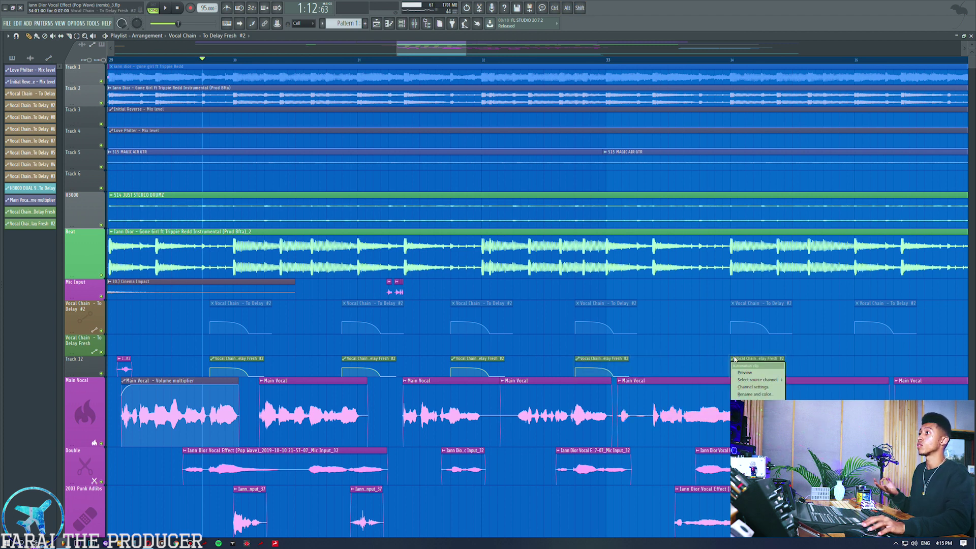
pyautogui.click(752, 405)
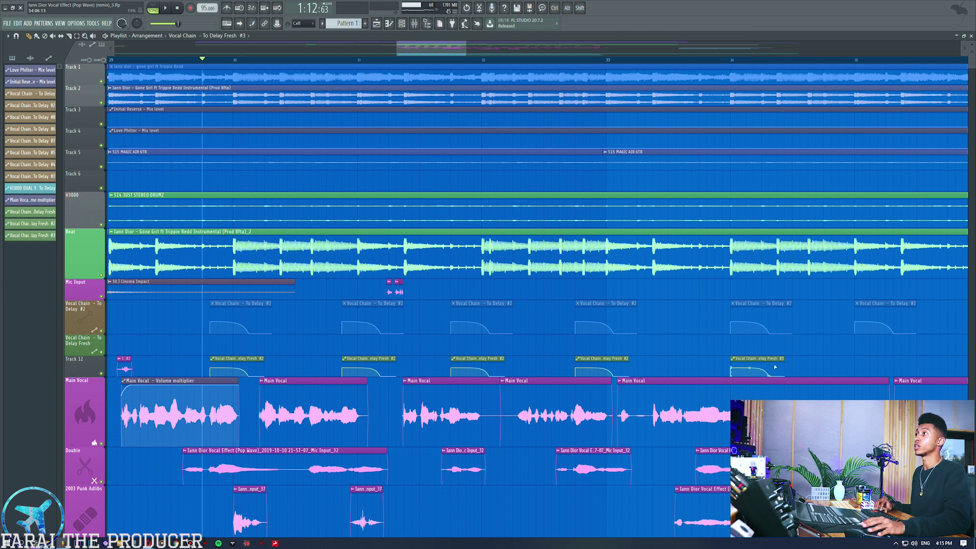
pyautogui.moveTo(785, 359); pyautogui.dragTo(831, 359)
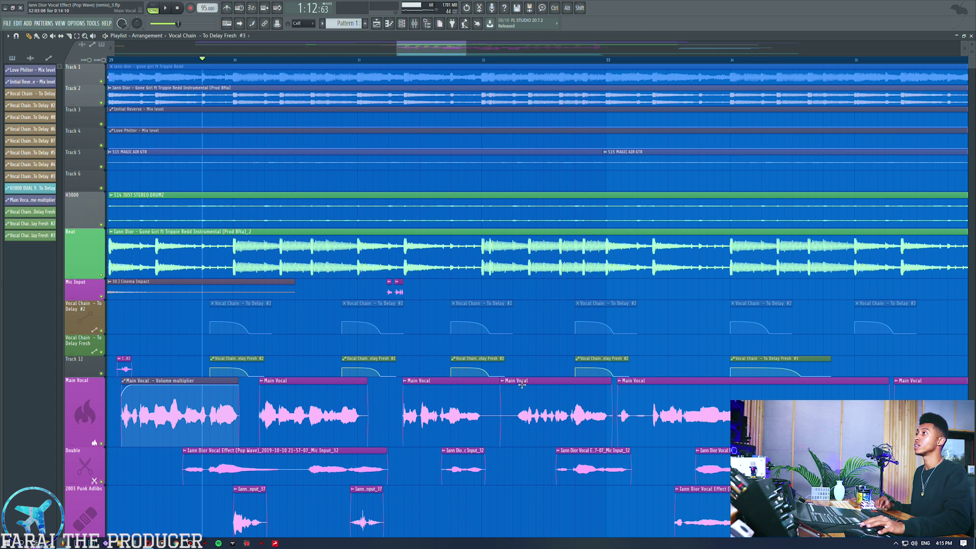
pyautogui.keyDown('ctrl'); pyautogui.click(275, 361); pyautogui.keyUp('ctrl')
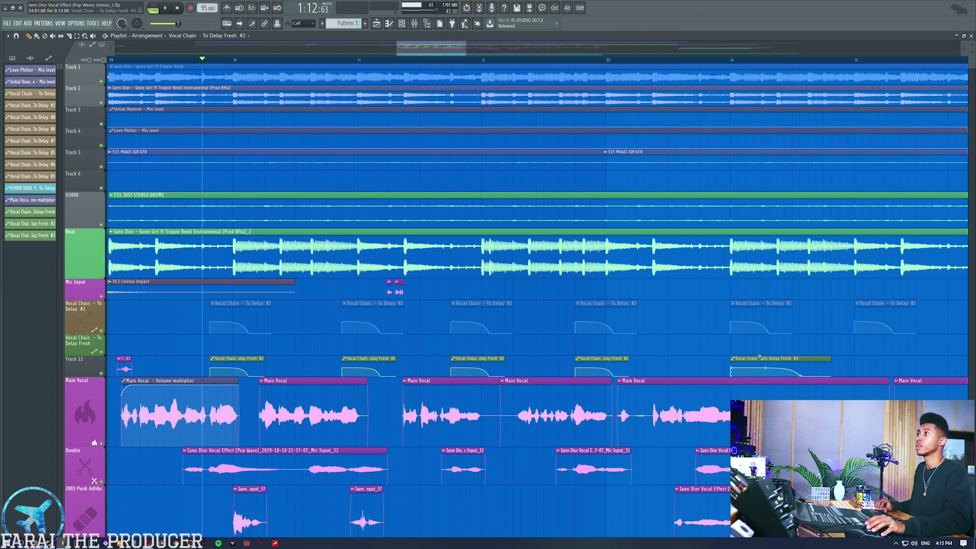
pyautogui.rightClick(803, 366)
# - Copy the Delay Fresh #2 clip under the fifth and sixth muted To Delay #2 clips and play the section
pyautogui.keyDown('shift'); pyautogui.moveTo(594, 358); pyautogui.dragTo(749, 359); pyautogui.keyUp('shift')
pyautogui.press('space')
pyautogui.scroll(-4, 449, 61)
pyautogui.keyDown('shift'); pyautogui.moveTo(529, 358); pyautogui.dragTo(583, 359); pyautogui.keyUp('shift')
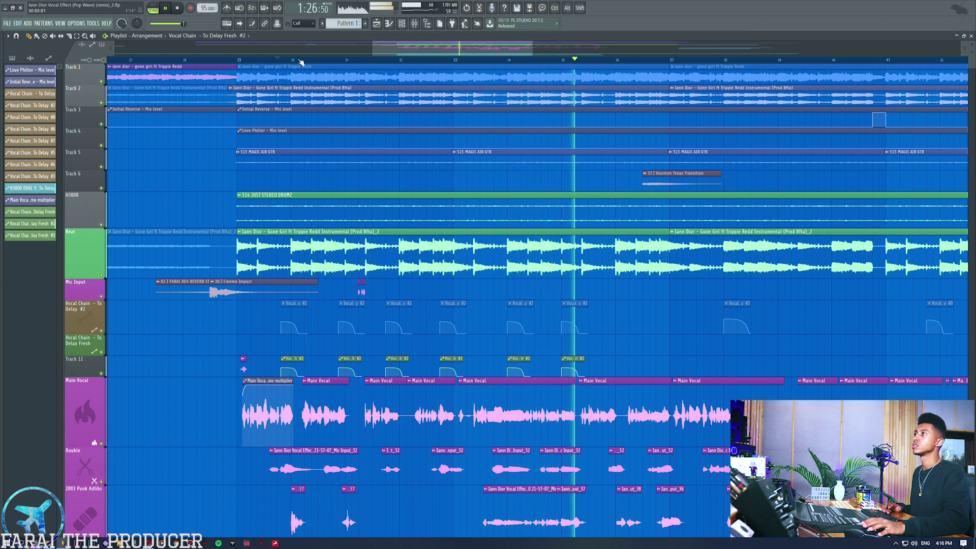
pyautogui.press('space')
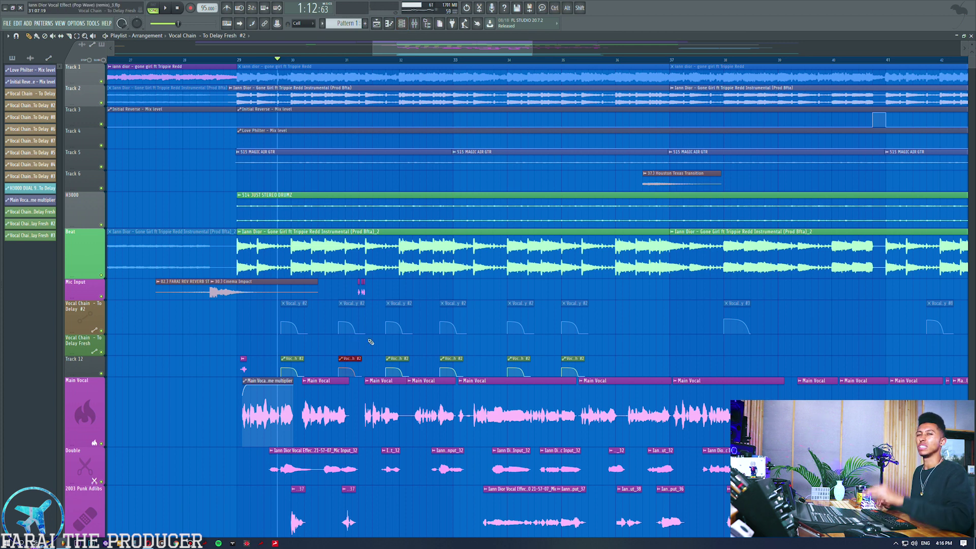
# - Make the second Delay Fresh clip on Track 12 unique and increase the track's height
pyautogui.click(343, 361)
pyautogui.click(359, 416)
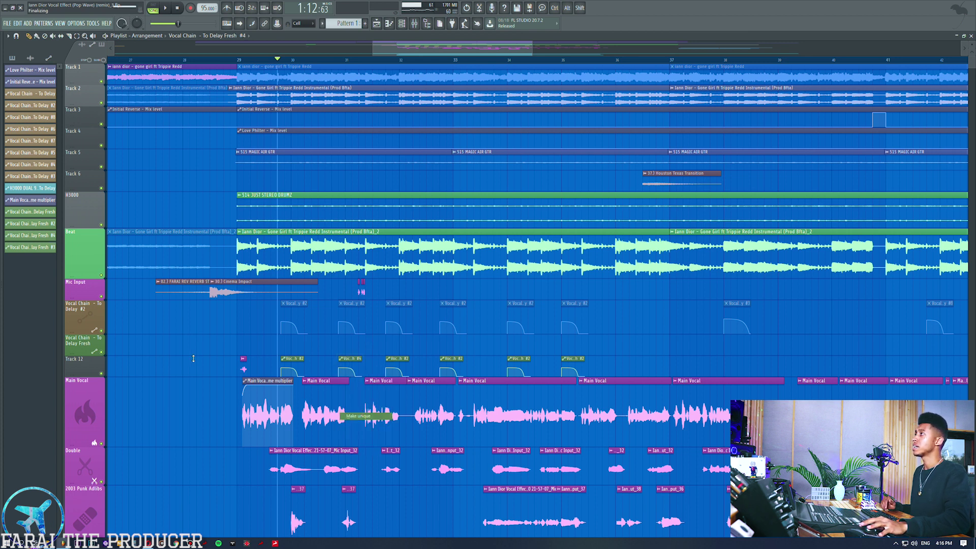
pyautogui.moveTo(89, 373); pyautogui.dragTo(90, 414)
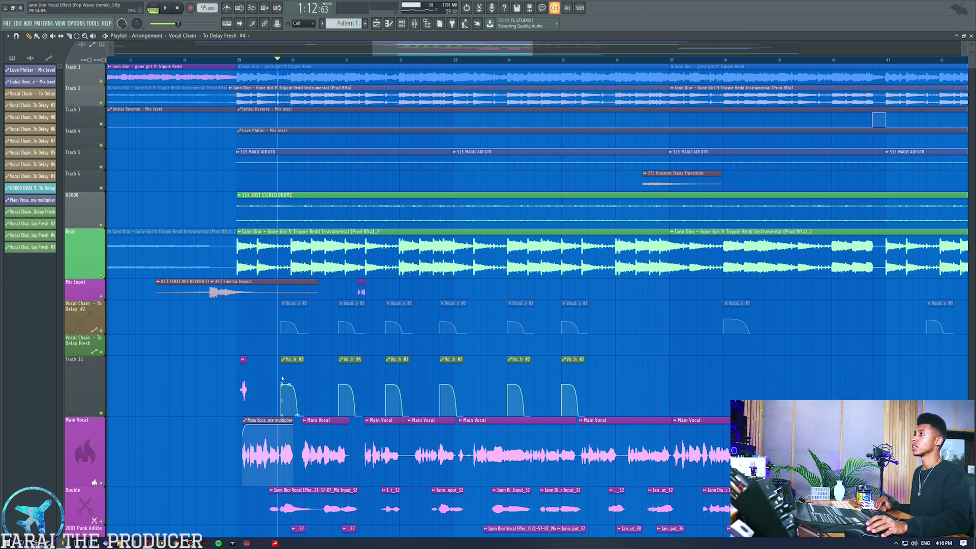
# - Move all six Delay Fresh clips up to the Vocal Chain - To Delay Fresh track, enlarging that track and shrinking Track 12
pyautogui.moveTo(283, 379); pyautogui.dragTo(605, 387)
pyautogui.hotkey('shift', 'Up')
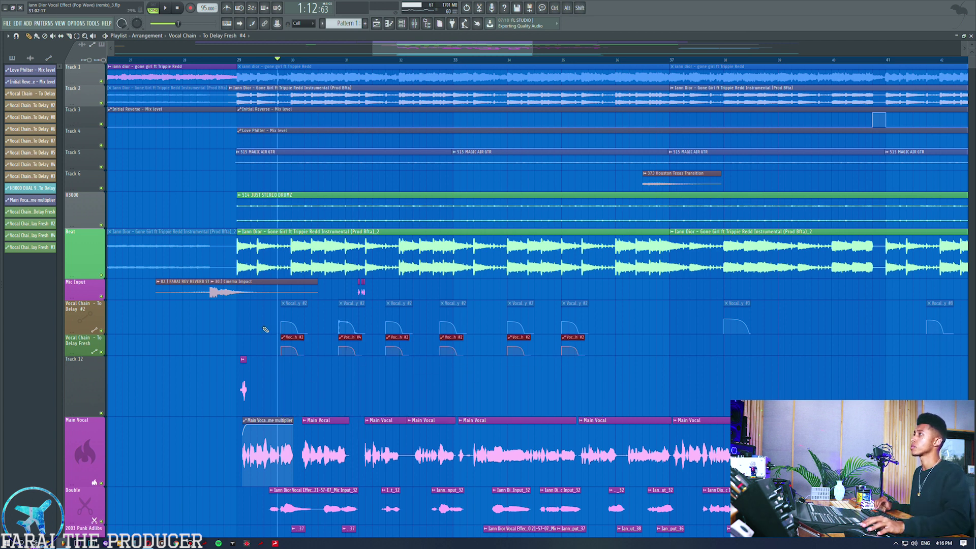
pyautogui.moveTo(84, 355); pyautogui.dragTo(84, 408)
pyautogui.moveTo(86, 469); pyautogui.dragTo(87, 438)
# - Lower the peak of the second Delay Fresh clip's curve slightly and audition the quieter throw
pyautogui.click(353, 431)
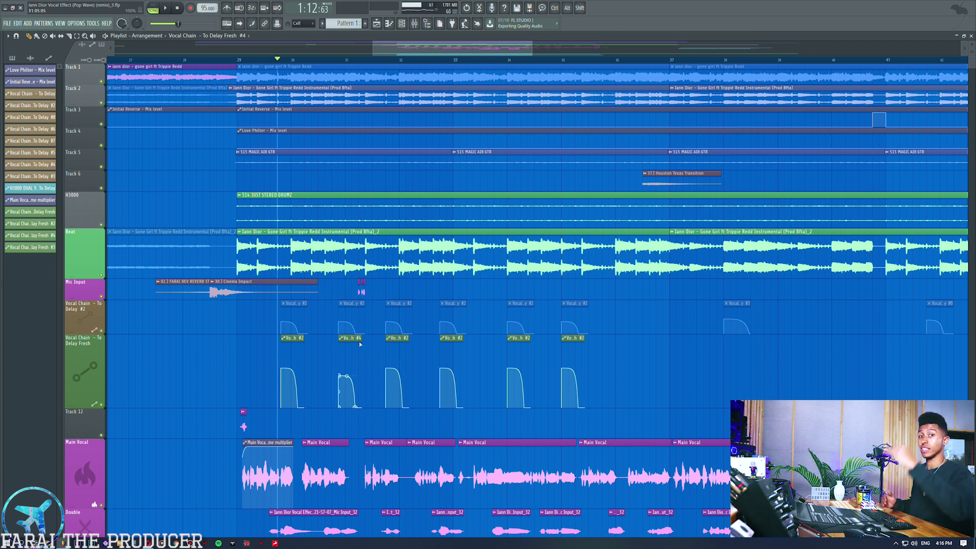
pyautogui.click(348, 362)
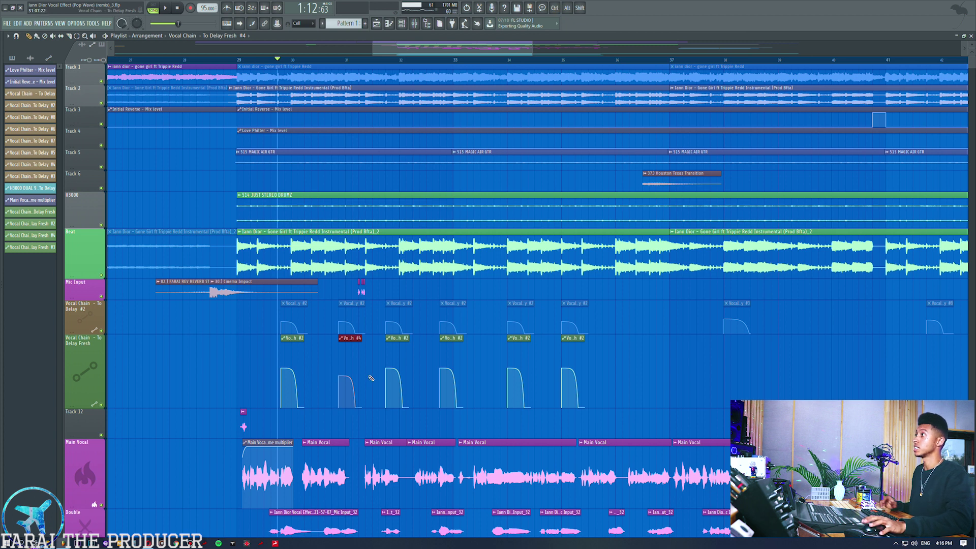
pyautogui.press('space')
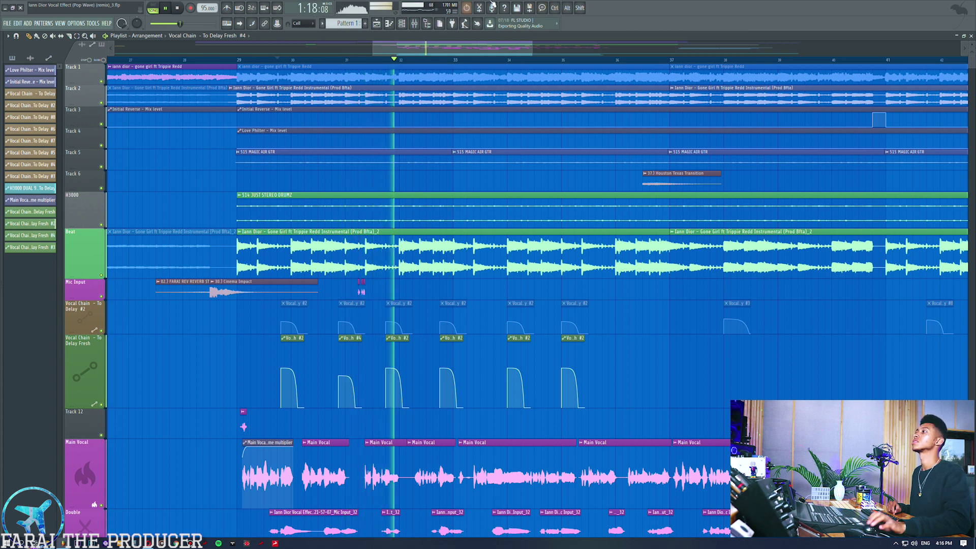
pyautogui.press('space')
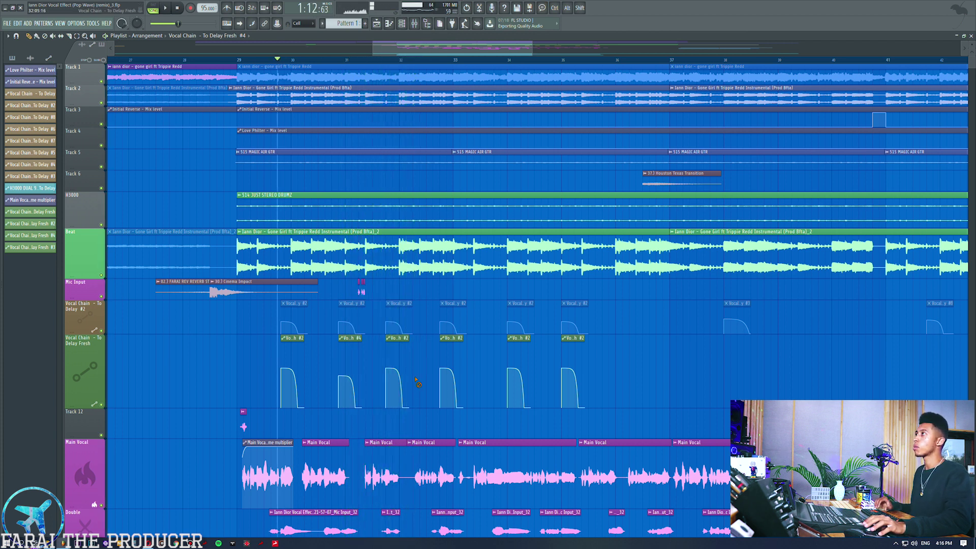
# - Replace the third and fourth Delay Fresh clips with copies of the lower-peak second clip, auditioning from bar 31
pyautogui.rightClick(406, 378)
pyautogui.moveTo(351, 342); pyautogui.dragTo(398, 342)
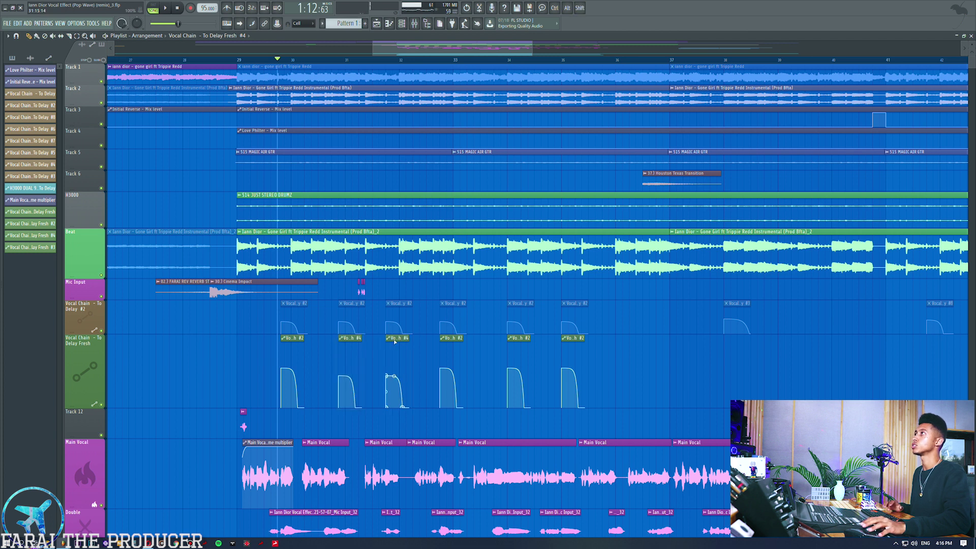
pyautogui.click(348, 60)
pyautogui.press('space')
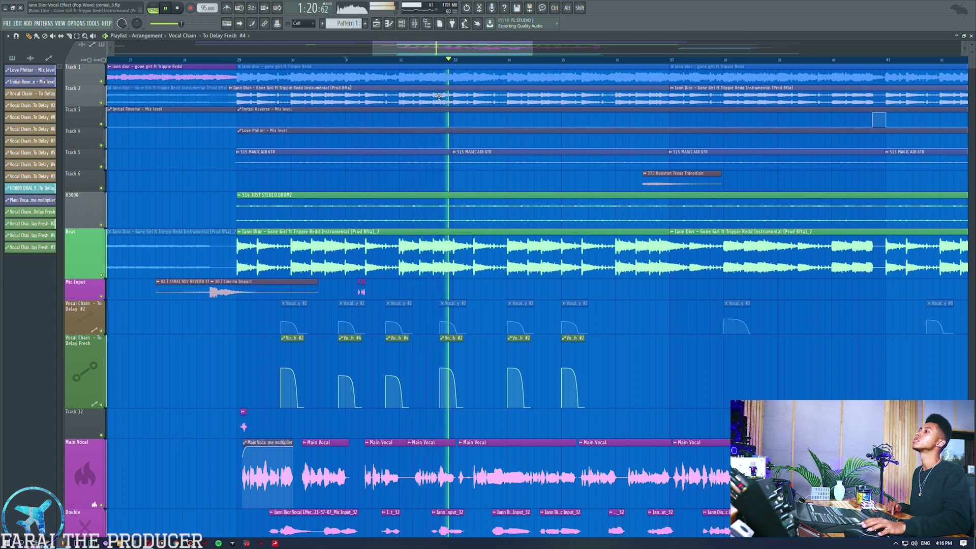
pyautogui.press('space')
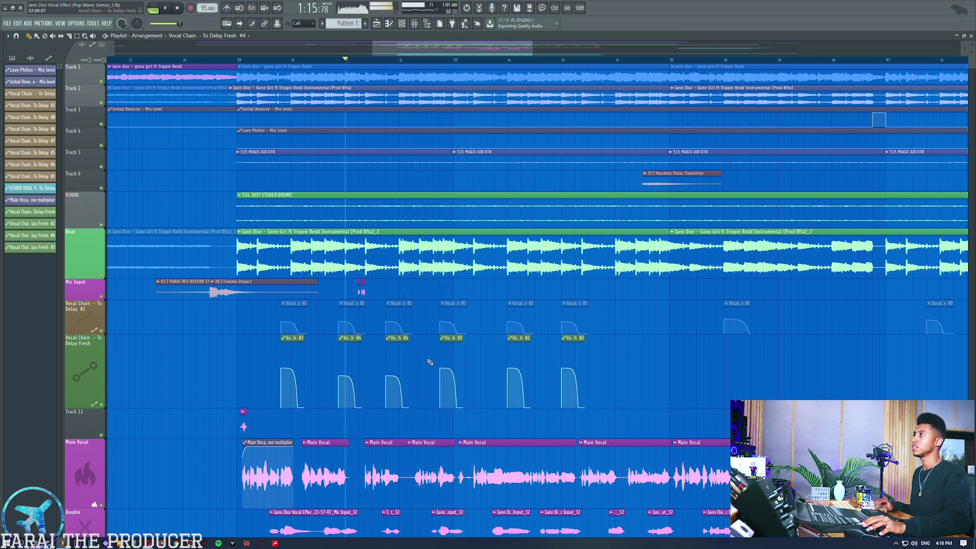
pyautogui.rightClick(448, 339)
pyautogui.keyDown('shift'); pyautogui.moveTo(396, 339); pyautogui.dragTo(450, 340); pyautogui.keyUp('shift')
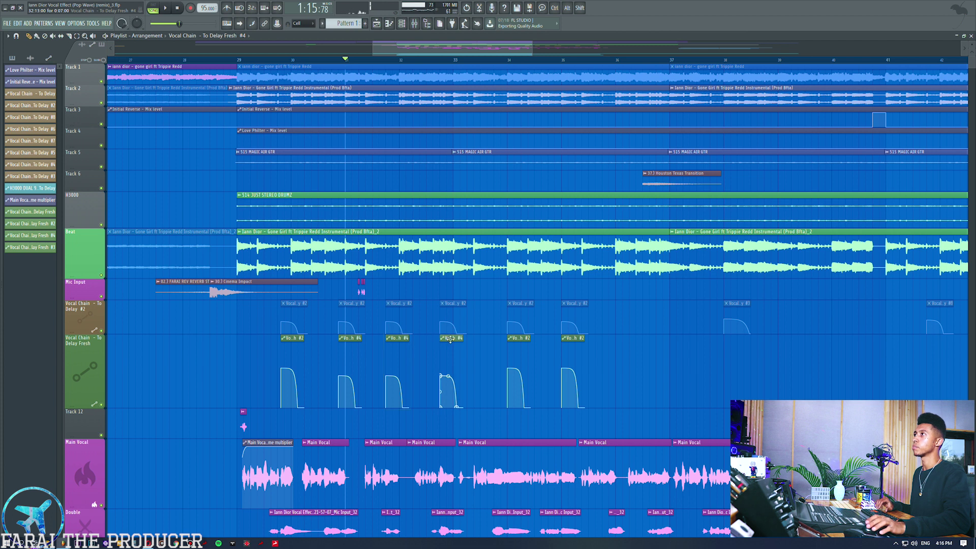
# - Copy a high-peak Delay Fresh clip to bar 38, then make the copy unique and stretch it longer
pyautogui.keyDown('shift'); pyautogui.moveTo(520, 339); pyautogui.dragTo(738, 341); pyautogui.keyUp('shift')
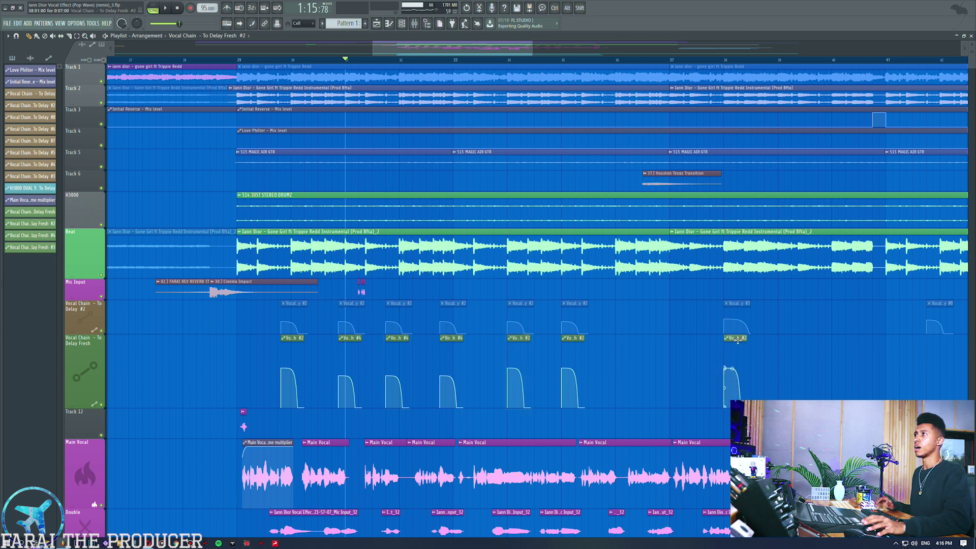
pyautogui.rightClick(730, 338)
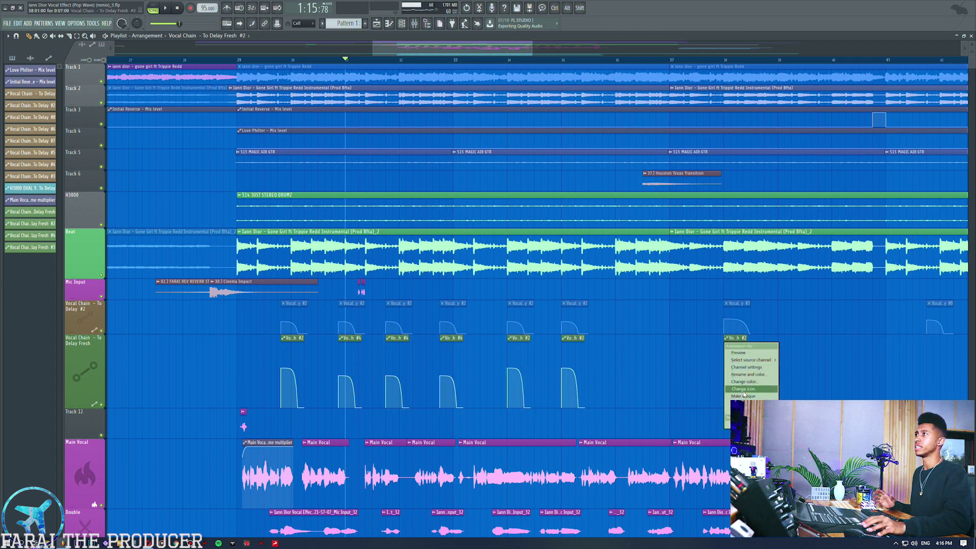
pyautogui.click(750, 369)
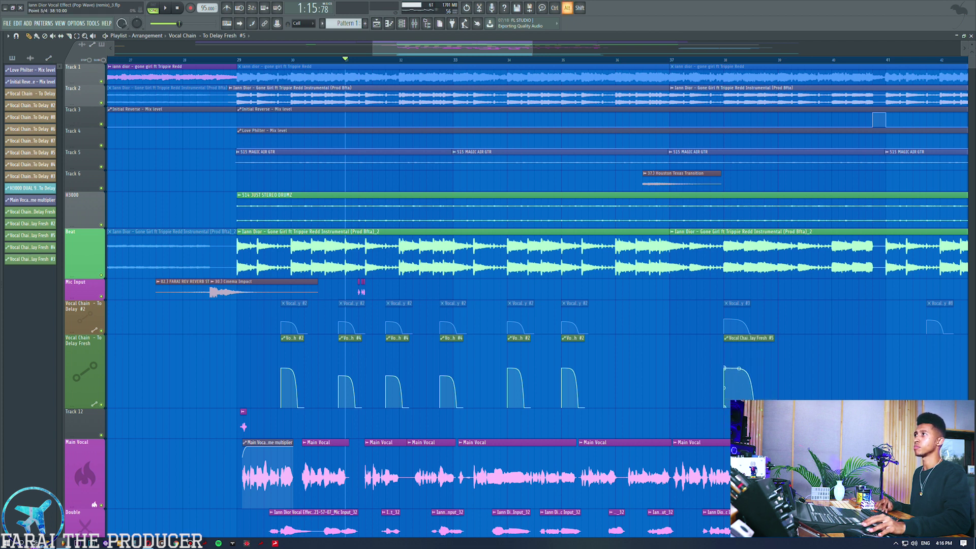
# - Audition the bar 38 delay throw from just after bar 37 and stop playback
pyautogui.click(697, 60)
pyautogui.press('space')
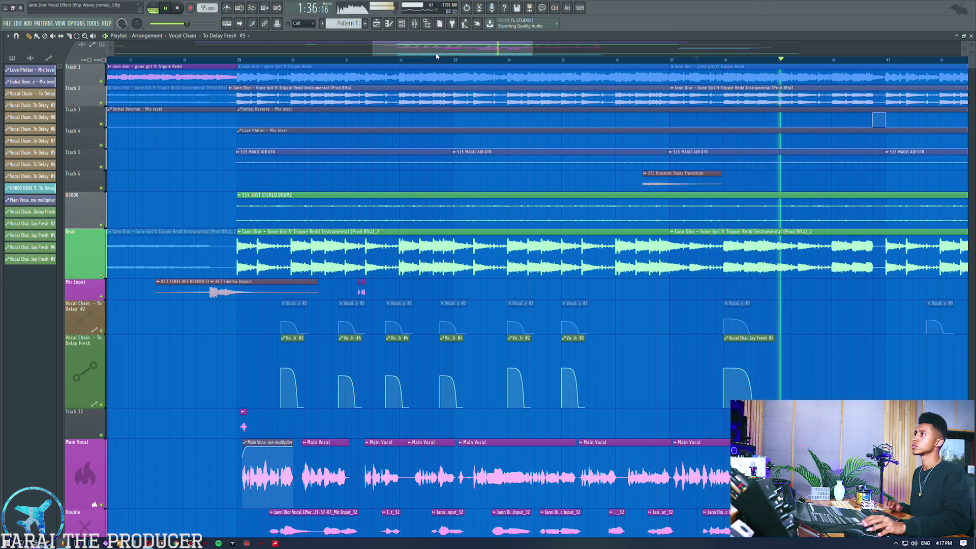
pyautogui.press('space')
pyautogui.moveTo(439, 50); pyautogui.dragTo(490, 49)
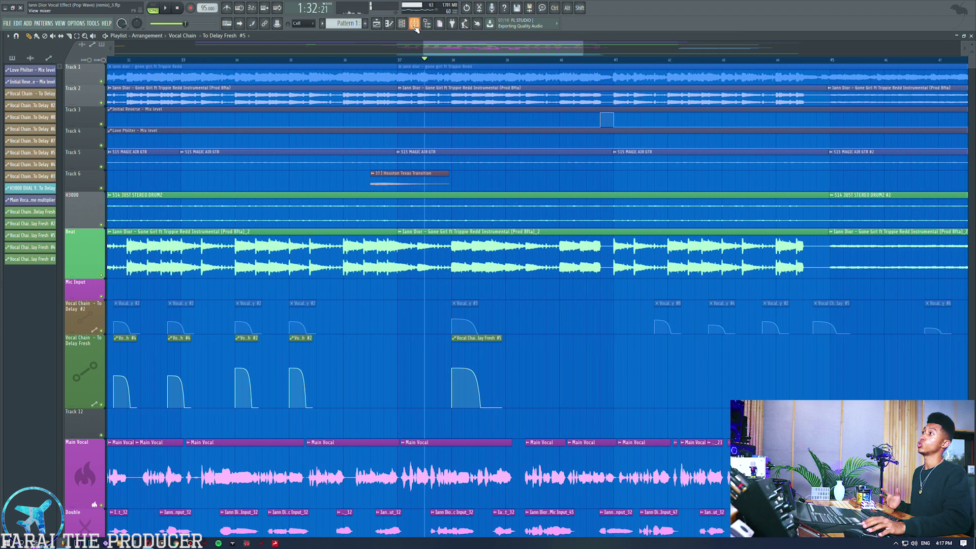
# - Load Eventide's H3000 Factory into effect slot 5 of the Delay Fresh mixer track
pyautogui.click(415, 25)
pyautogui.click(35, 115)
pyautogui.moveTo(136, 229)
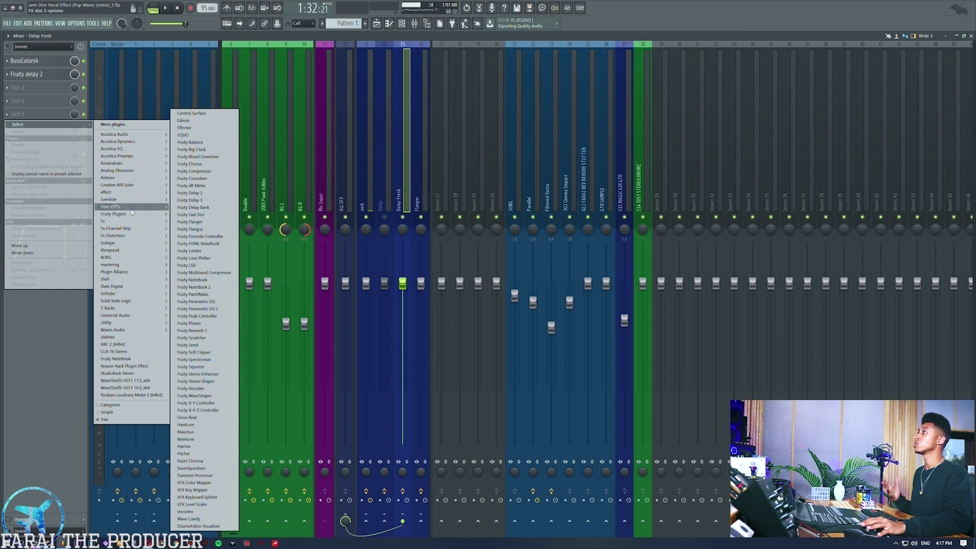
pyautogui.moveTo(129, 200)
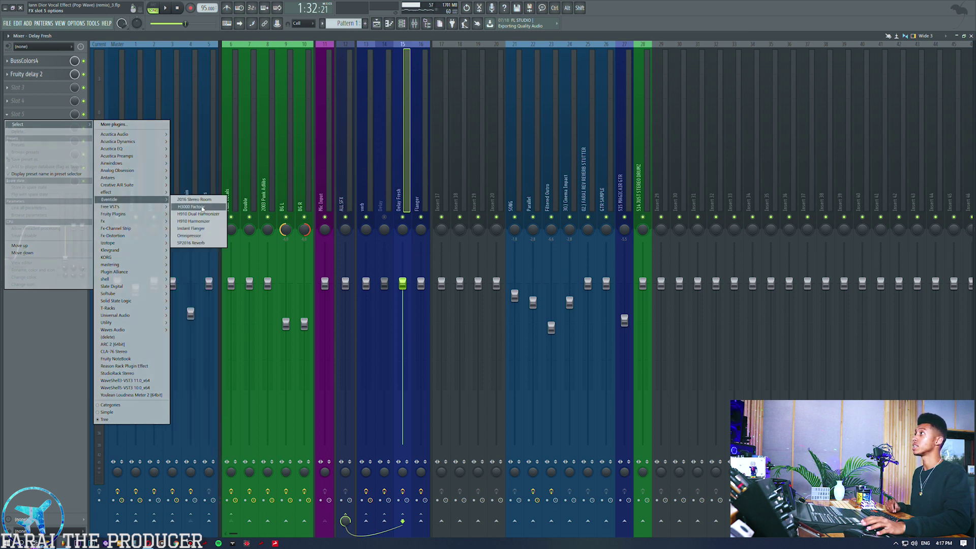
pyautogui.click(203, 207)
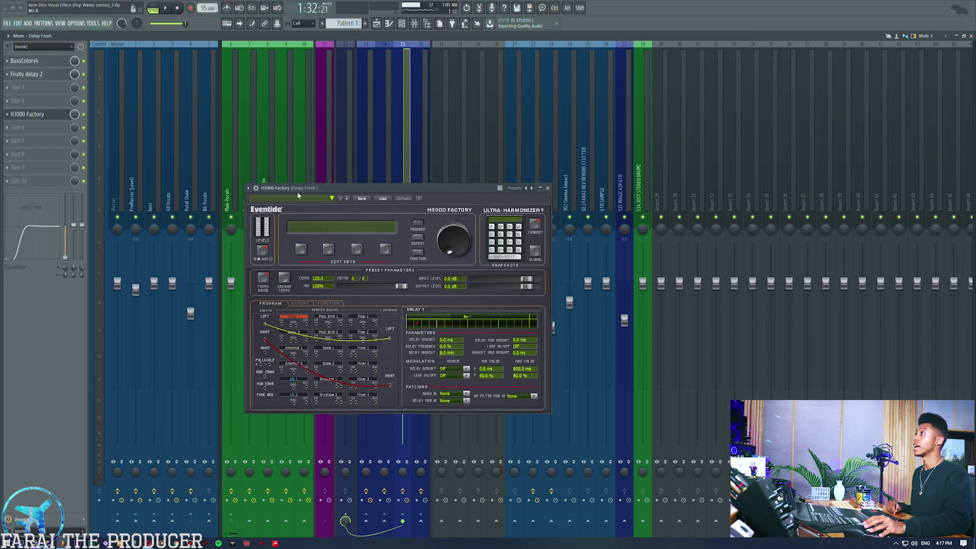
# - Load the H3000 Legacy preset 231-MICROPITCHSHIFT and move H3000 Factory up to slot 3, directly after Fruity delay 2
pyautogui.click(332, 198)
pyautogui.moveTo(367, 205)
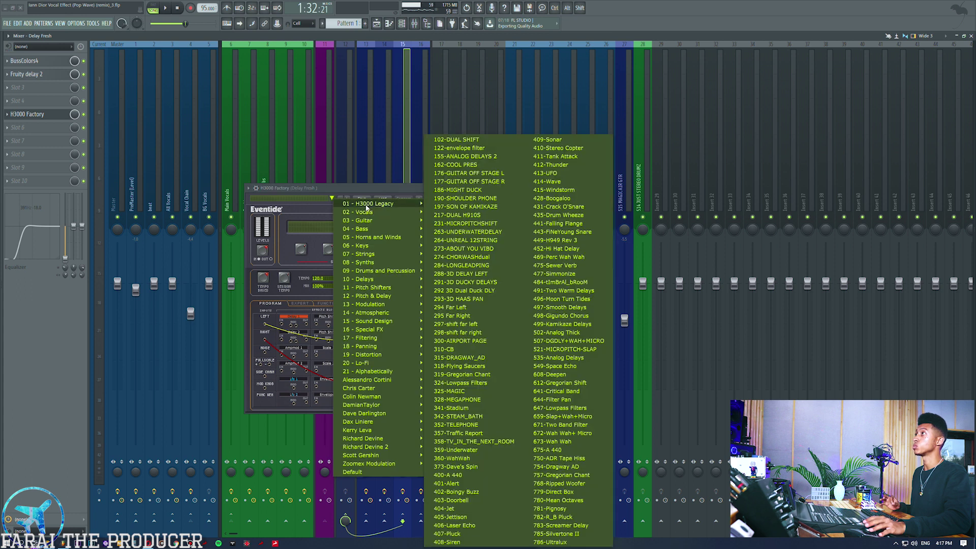
pyautogui.click(473, 224)
pyautogui.moveTo(352, 191); pyautogui.dragTo(469, 181)
pyautogui.moveTo(26, 117); pyautogui.dragTo(26, 90)
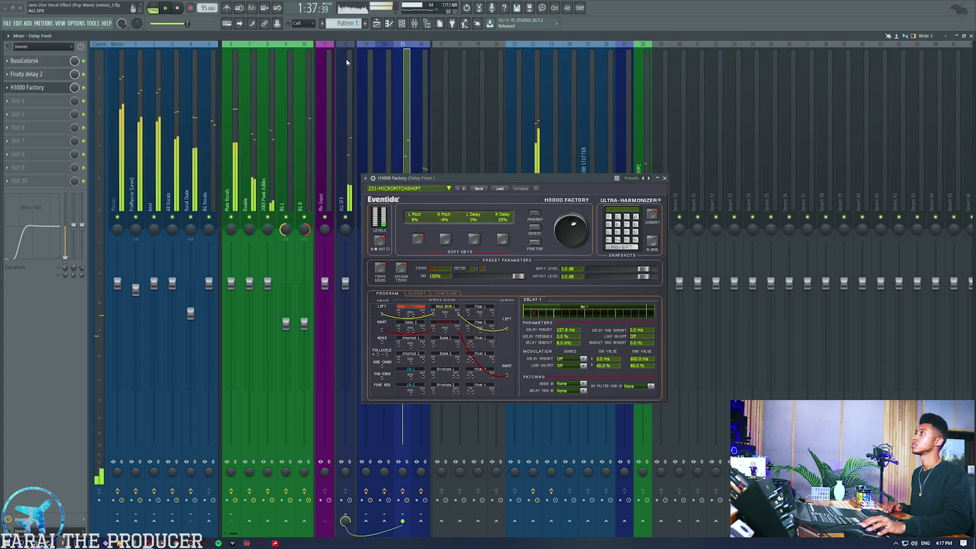
# - Audition the delay throws with H3000 Factory from bar 33 while viewing the mixer, keeping the plugin window aside
pyautogui.click(377, 24)
pyautogui.click(183, 60)
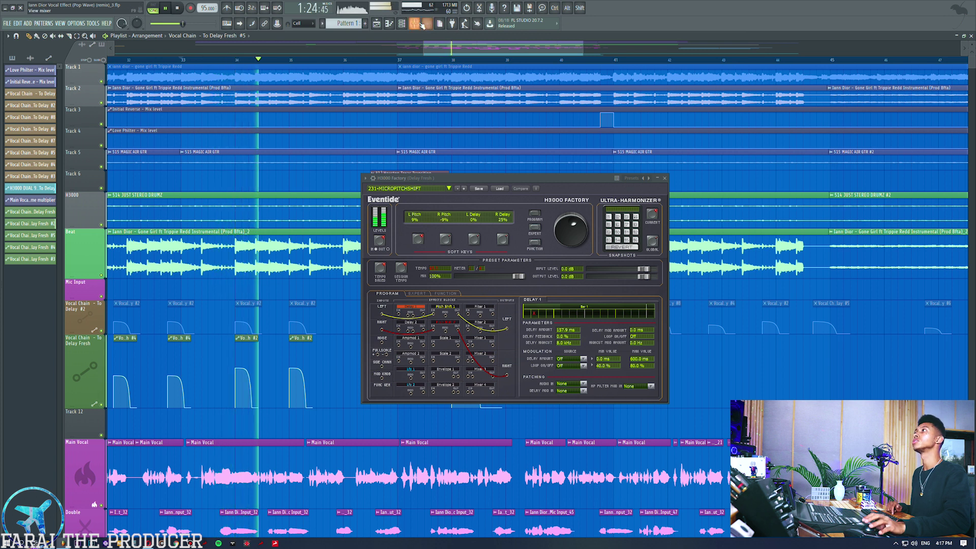
pyautogui.press('F9')
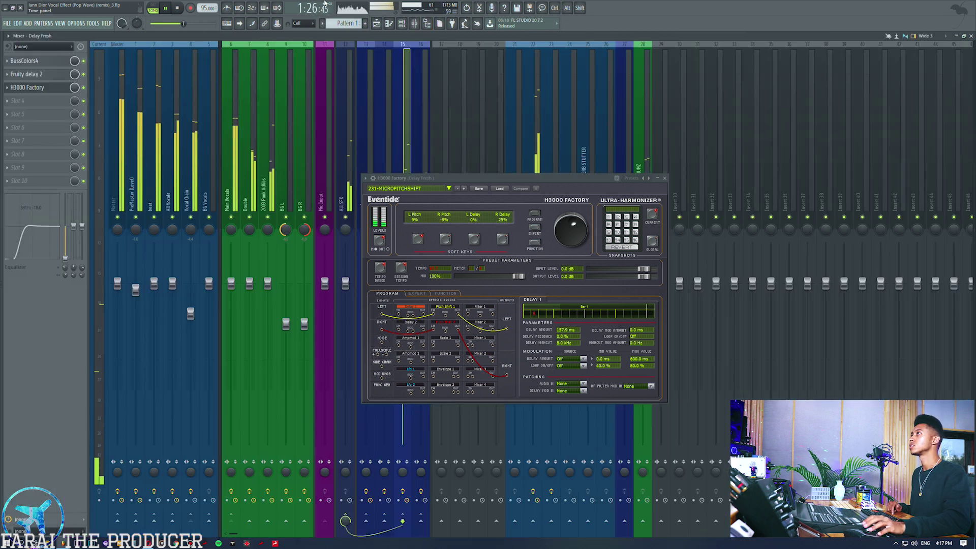
pyautogui.moveTo(420, 181); pyautogui.dragTo(563, 175)
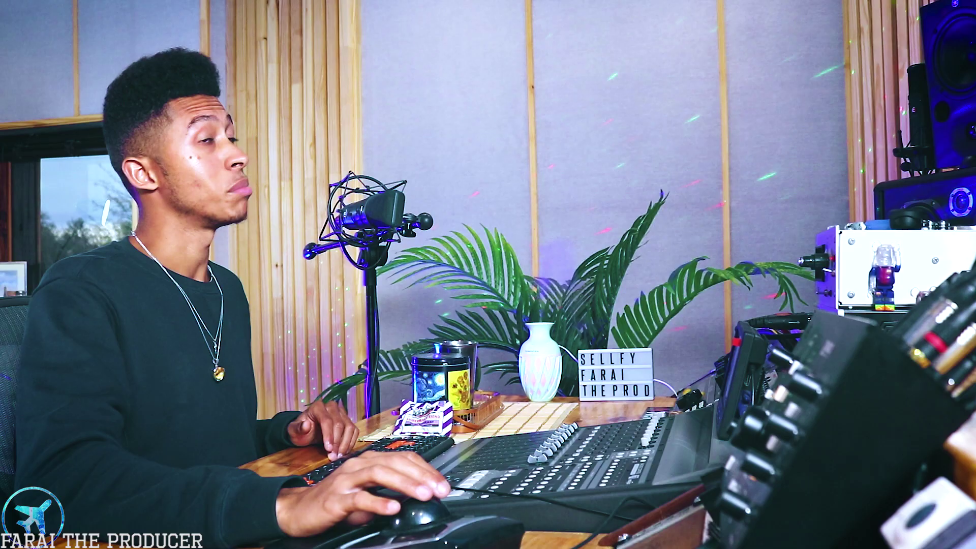